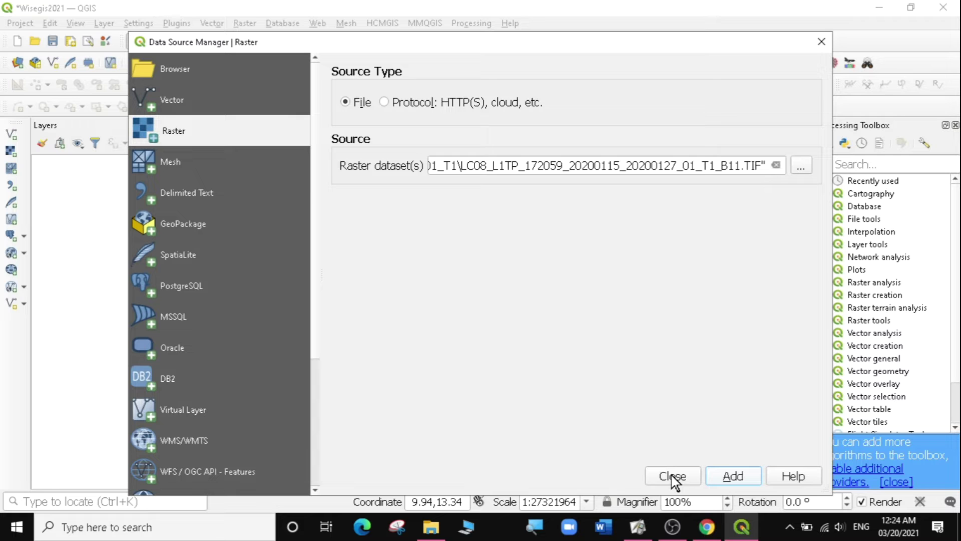
- Close the raster data source manager and widen the Layers panel to fit the full band layer names
{"action": "left_click", "coordinate": [672, 475]}
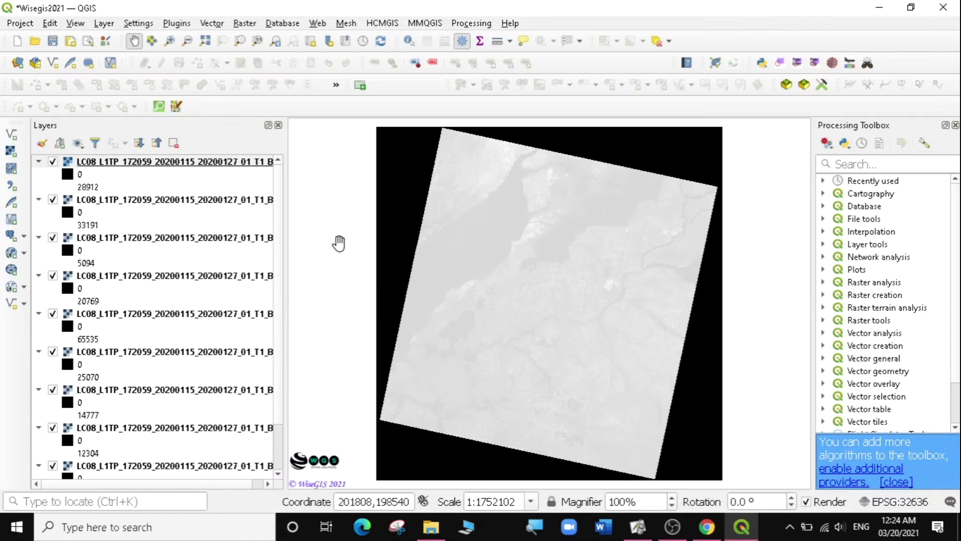
{"action": "left_click_drag", "start_coordinate": [286, 225], "coordinate": [402, 232]}
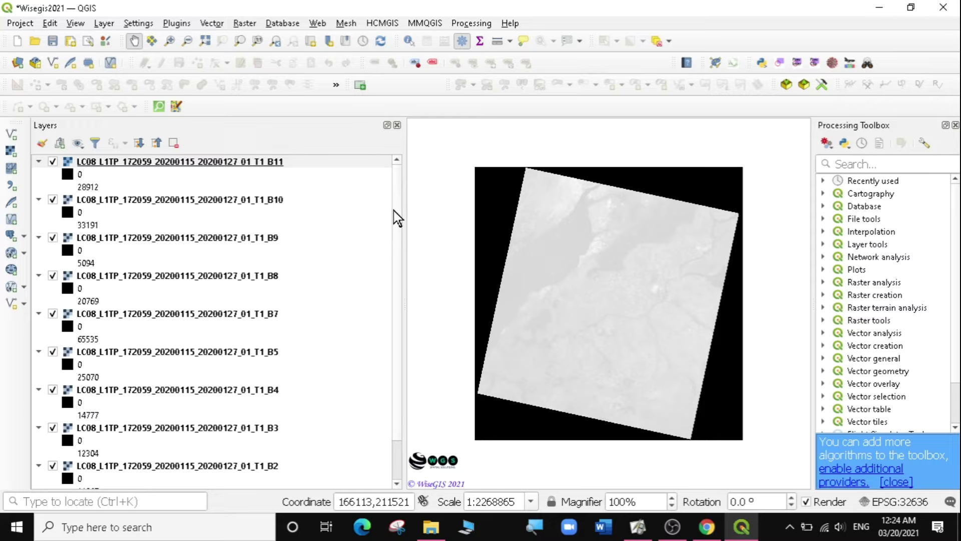
{"action": "scroll", "coordinate": [396, 241], "scroll_direction": "down", "scroll_amount": 1}
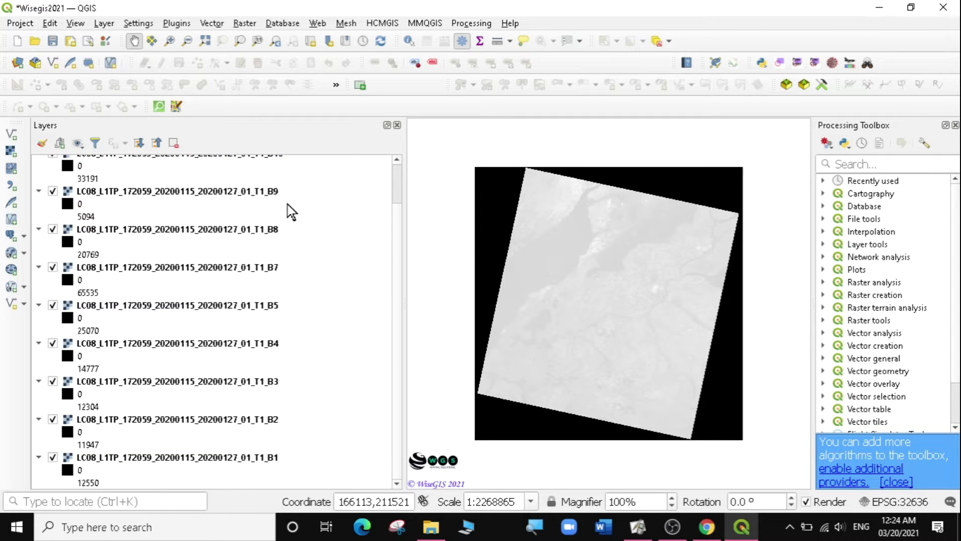
{"action": "scroll", "coordinate": [584, 311], "scroll_direction": "up", "scroll_amount": 2}
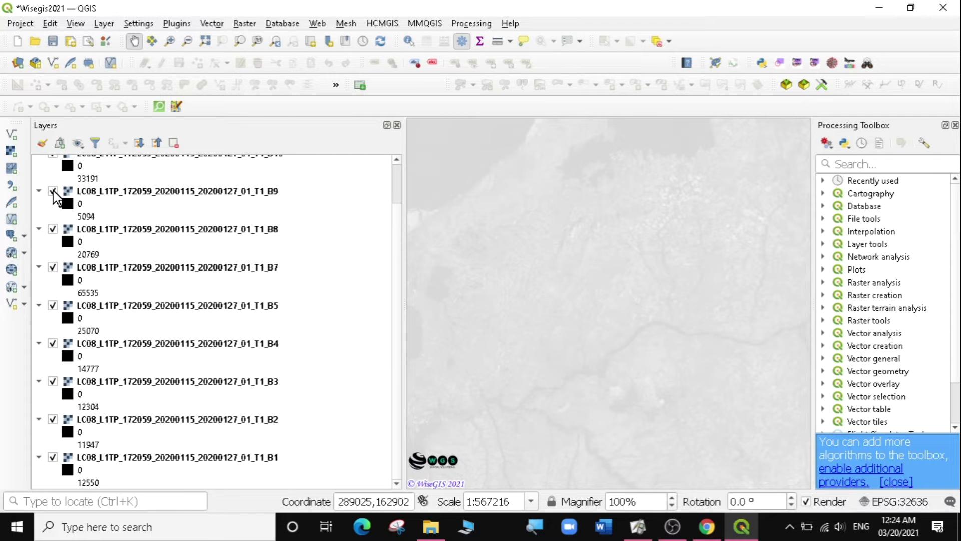
- Hide all the Landsat band layers on the map, from B11 through B1
{"action": "left_click", "coordinate": [53, 191]}
{"action": "left_click", "coordinate": [53, 155]}
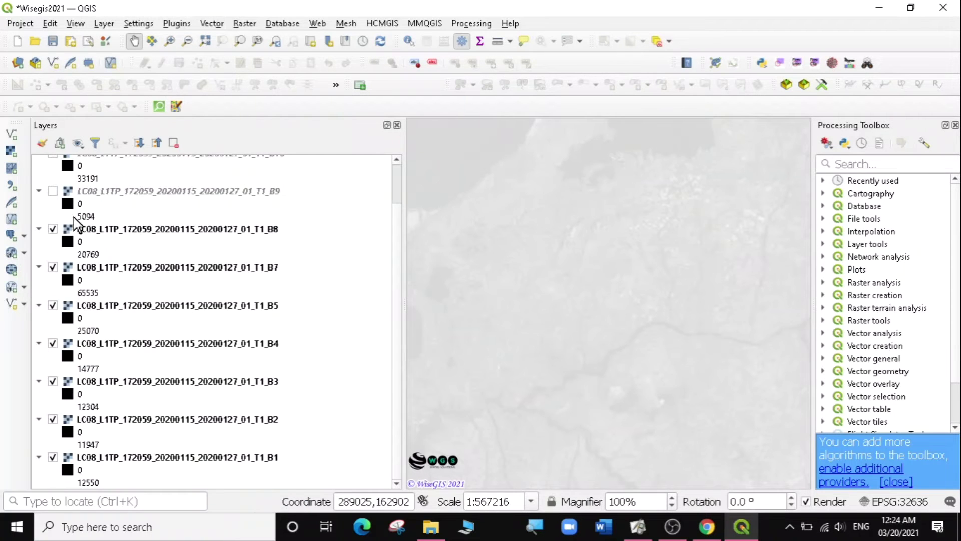
{"action": "scroll", "coordinate": [65, 223], "scroll_direction": "up", "scroll_amount": 2}
{"action": "left_click", "coordinate": [52, 275]}
{"action": "left_click", "coordinate": [52, 314]}
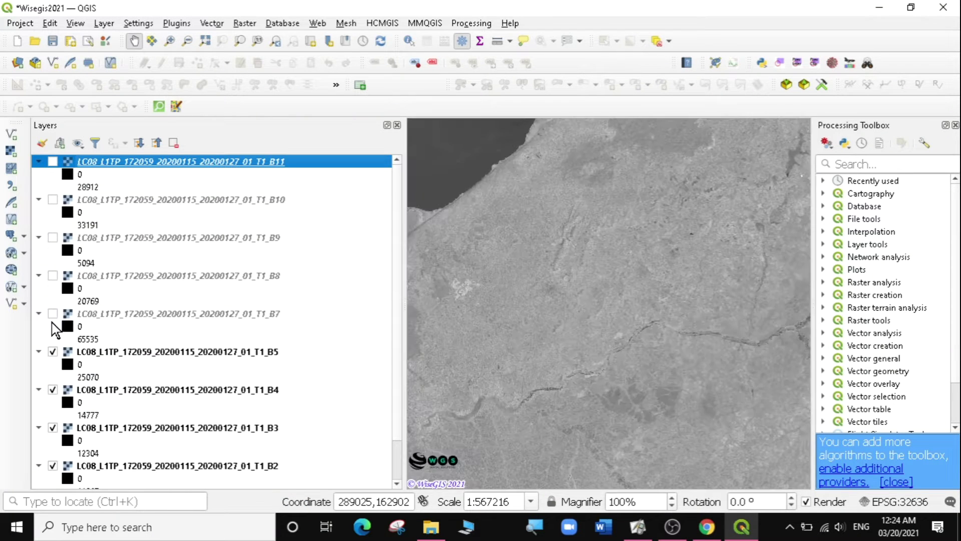
{"action": "left_click", "coordinate": [53, 351]}
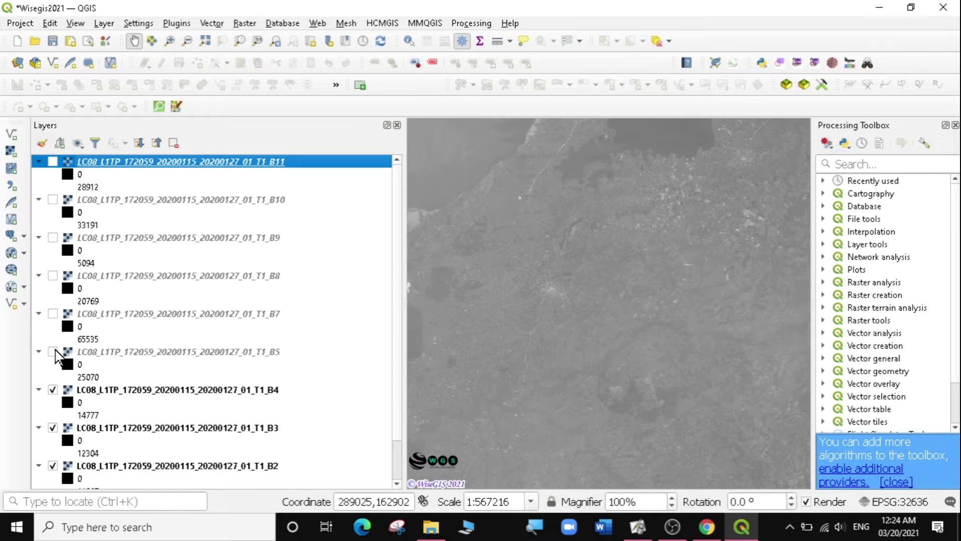
{"action": "left_click", "coordinate": [53, 389]}
{"action": "scroll", "coordinate": [372, 358], "scroll_direction": "down", "scroll_amount": 1}
{"action": "left_click", "coordinate": [53, 383]}
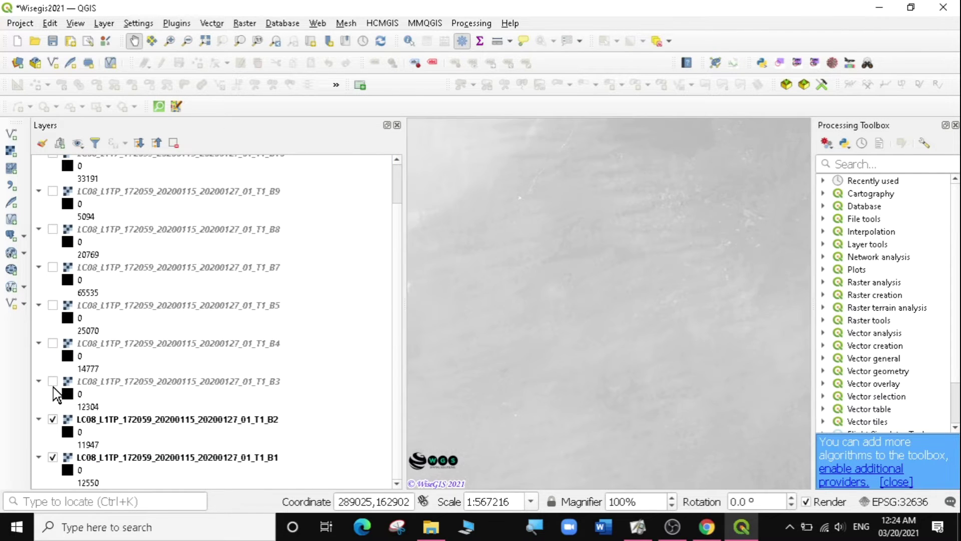
{"action": "left_click", "coordinate": [53, 420]}
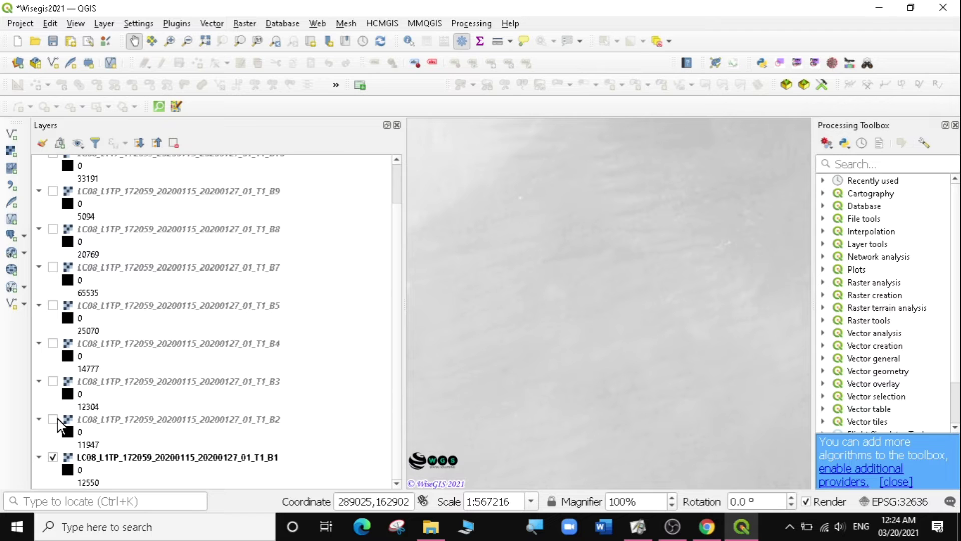
{"action": "left_click", "coordinate": [52, 457]}
{"action": "scroll", "coordinate": [401, 193], "scroll_direction": "up", "scroll_amount": 2}
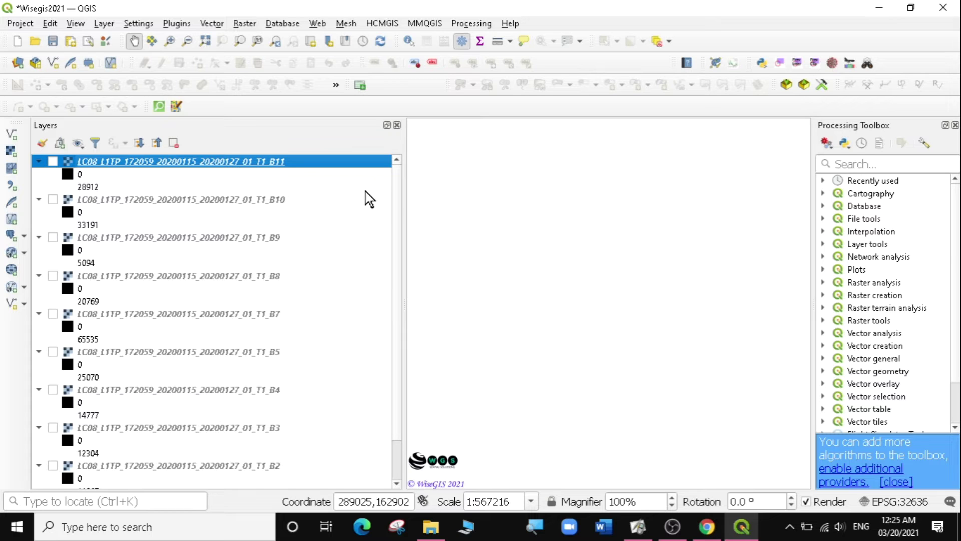
{"action": "scroll", "coordinate": [403, 248], "scroll_direction": "down", "scroll_amount": 1}
{"action": "scroll", "coordinate": [403, 250], "scroll_direction": "down", "scroll_amount": 1}
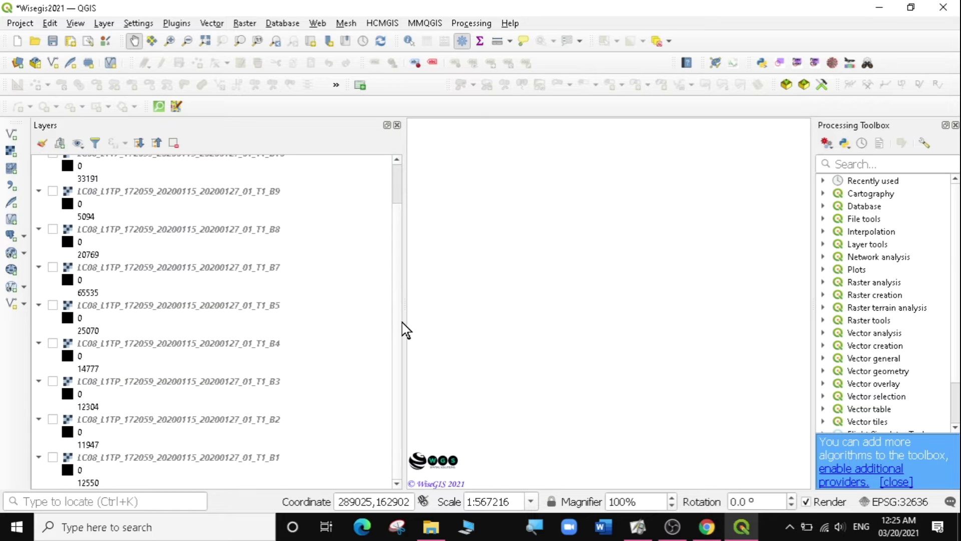
{"action": "scroll", "coordinate": [405, 208], "scroll_direction": "up", "scroll_amount": 1}
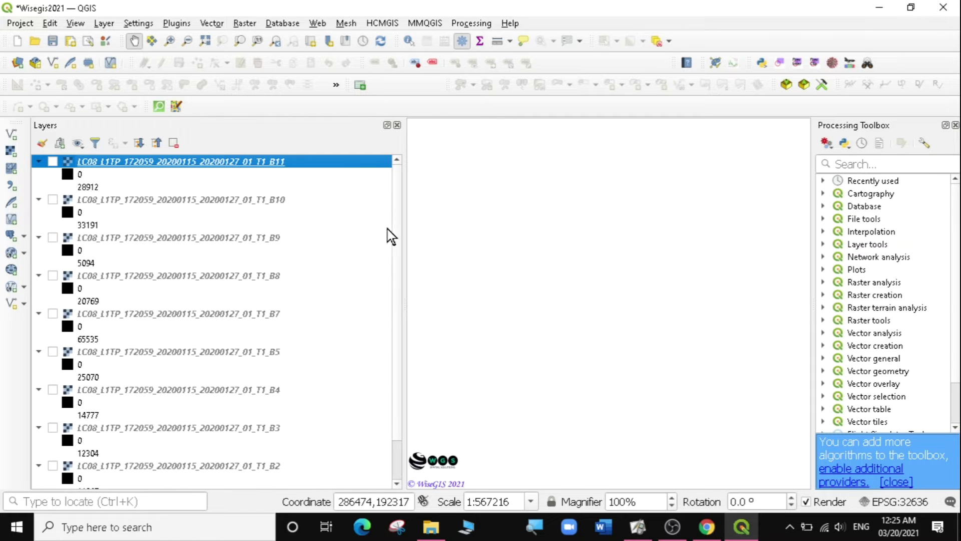
{"action": "mouse_move", "coordinate": [398, 207]}
{"action": "left_mouse_down"}
{"action": "mouse_move", "coordinate": [399, 251]}
{"action": "mouse_move", "coordinate": [397, 195]}
{"action": "left_mouse_up"}
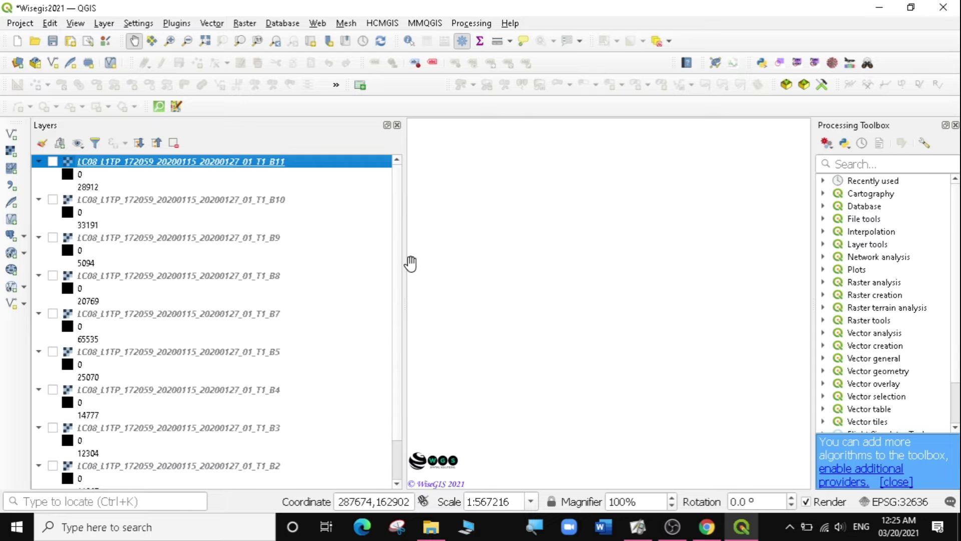
- Remove all the Landsat band layers from the project and narrow the Layers panel again
{"action": "scroll", "coordinate": [399, 270], "scroll_direction": "down", "scroll_amount": 2}
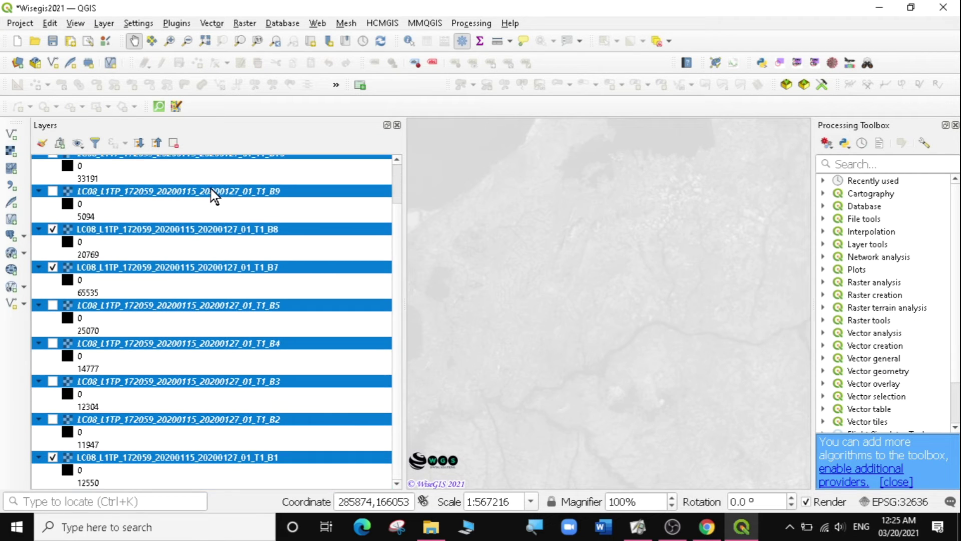
{"action": "right_click", "coordinate": [214, 193]}
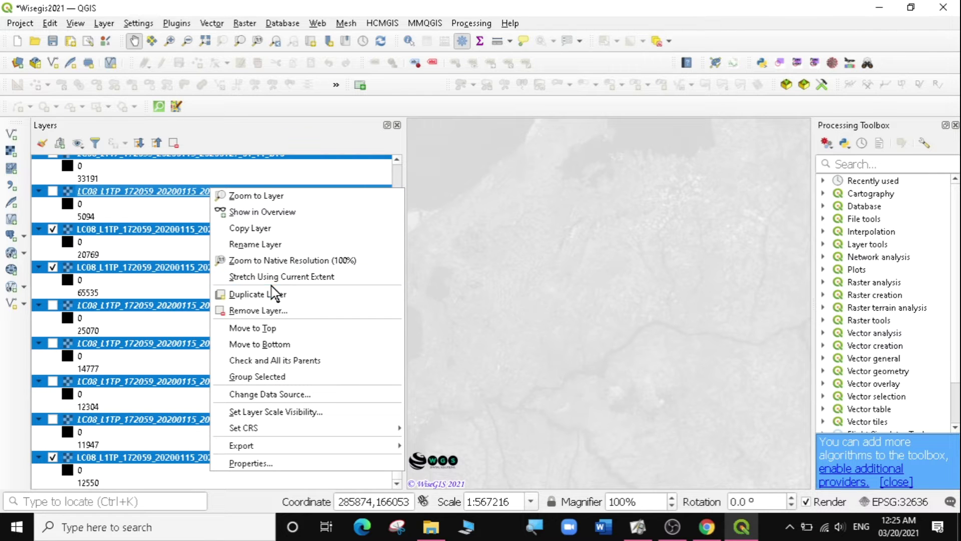
{"action": "left_click", "coordinate": [268, 311]}
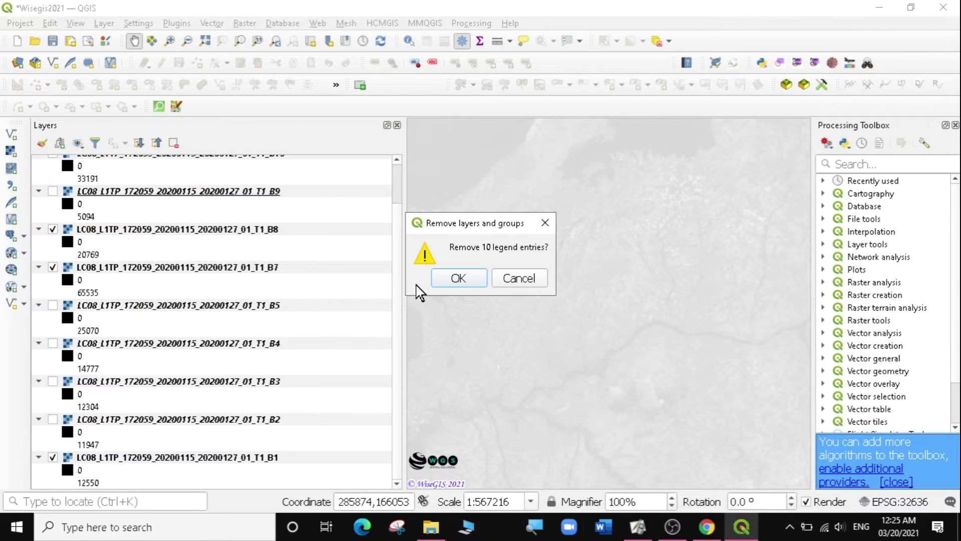
{"action": "left_click", "coordinate": [468, 279]}
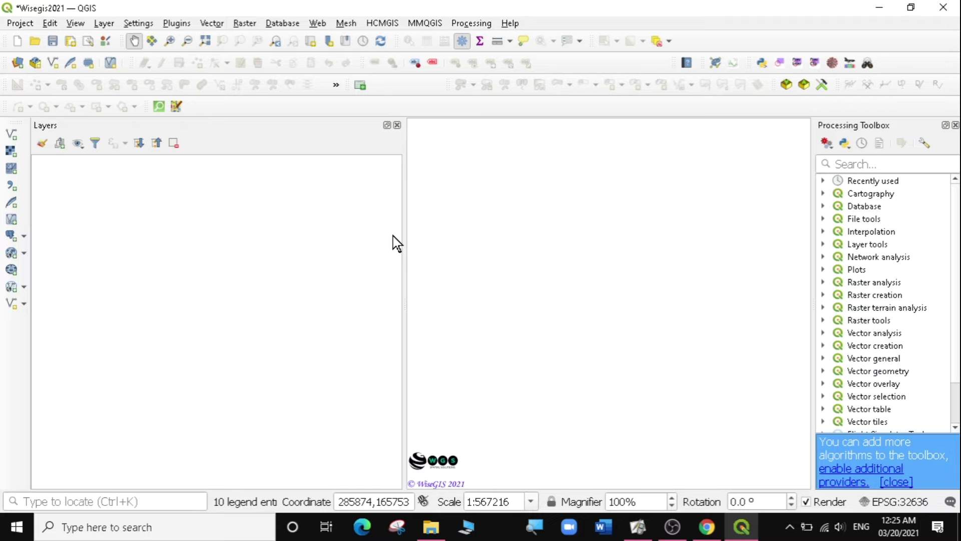
{"action": "left_click_drag", "start_coordinate": [404, 226], "coordinate": [216, 236]}
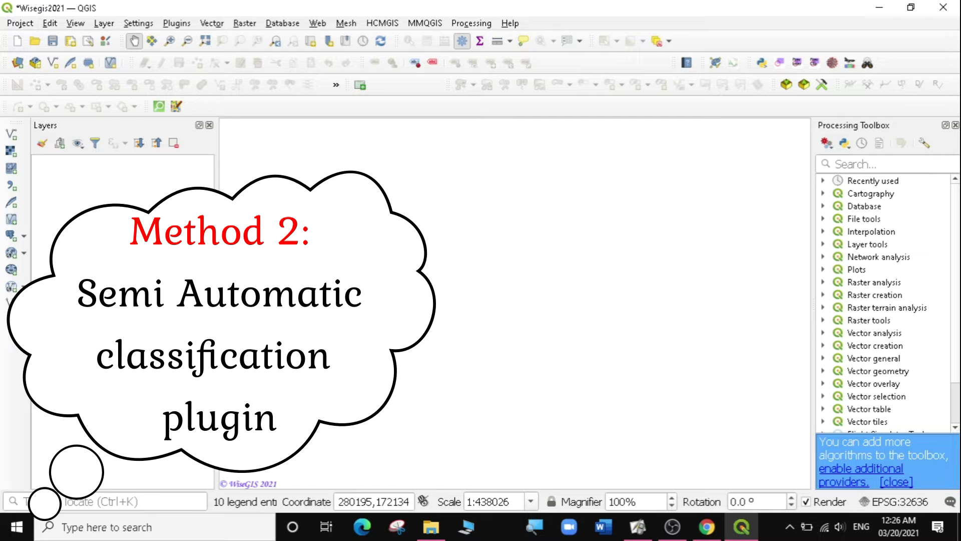
- Search all available QGIS plugins for "semi" and select the Semi-Automatic Classification Plugin
{"action": "left_click", "coordinate": [175, 24]}
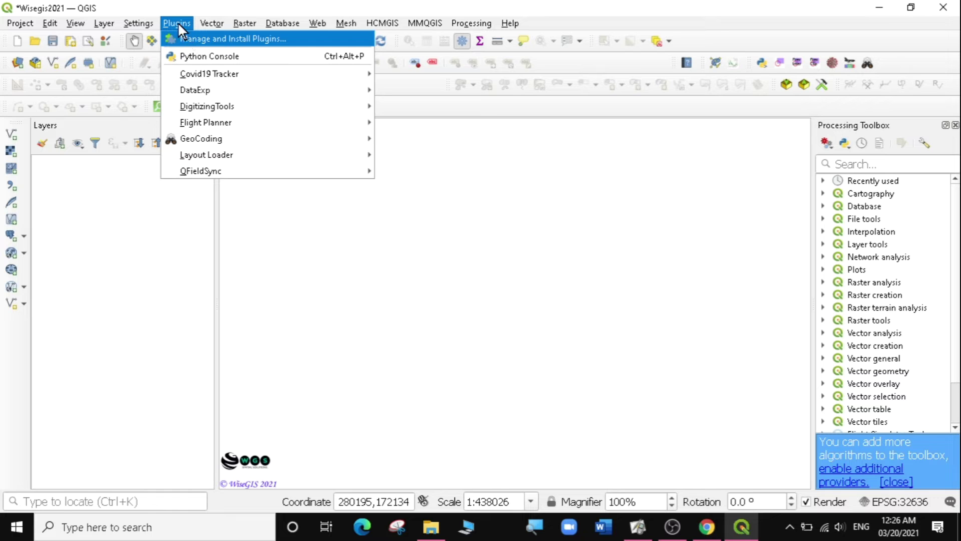
{"action": "left_click", "coordinate": [191, 38]}
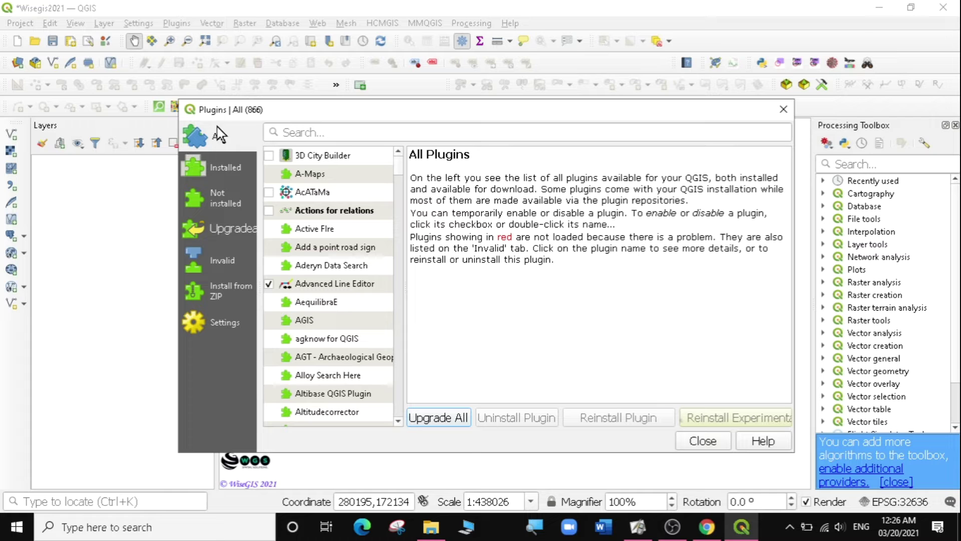
{"action": "type", "text": "semi"}
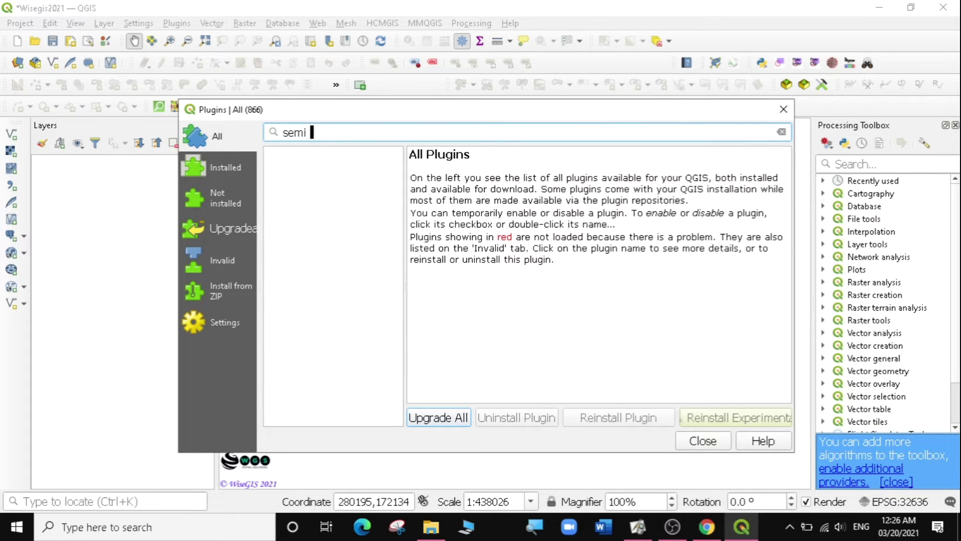
{"action": "key", "text": "BackSpace"}
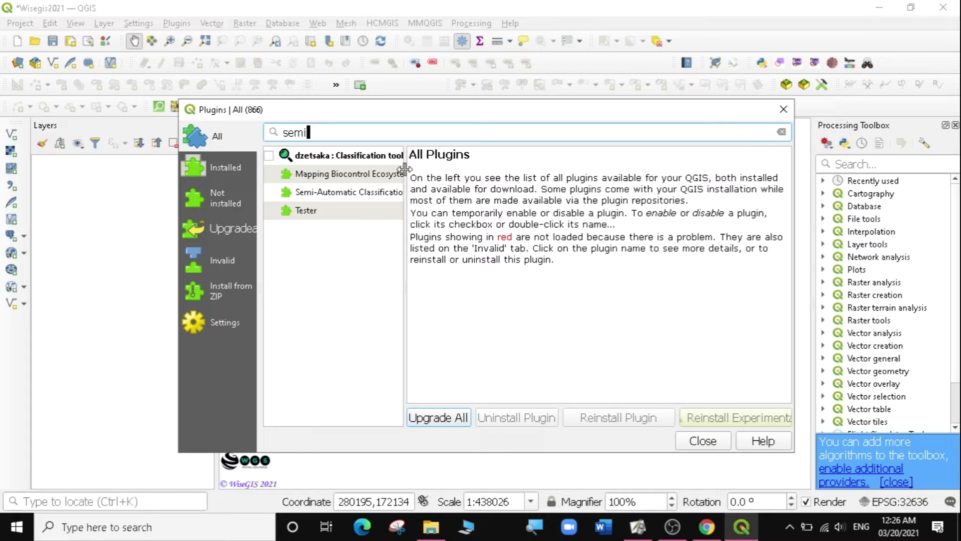
{"action": "left_click", "coordinate": [322, 194]}
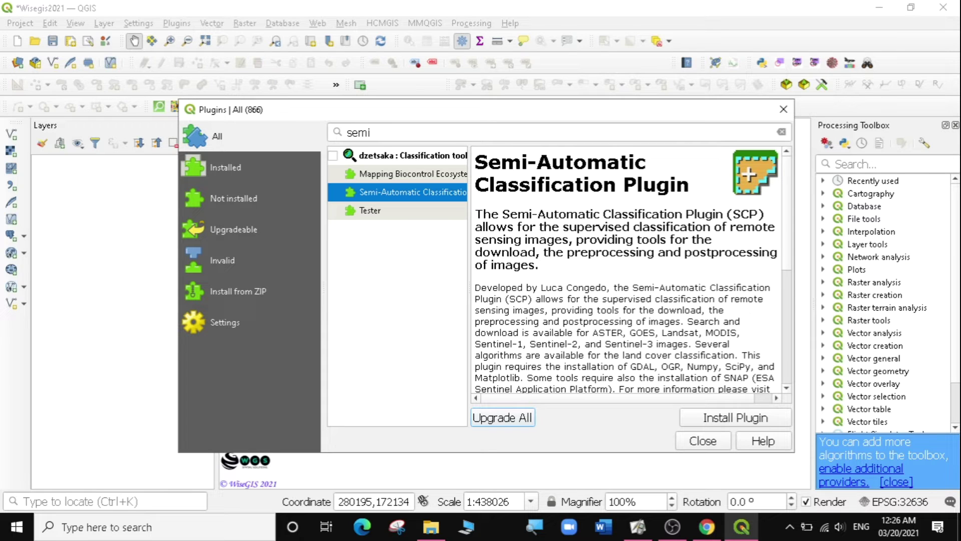
- Review the description and download figures of the Semi-Automatic Classification Plugin and install it
{"action": "left_click_drag", "start_coordinate": [606, 288], "coordinate": [542, 287]}
{"action": "left_click_drag", "start_coordinate": [787, 261], "coordinate": [790, 386]}
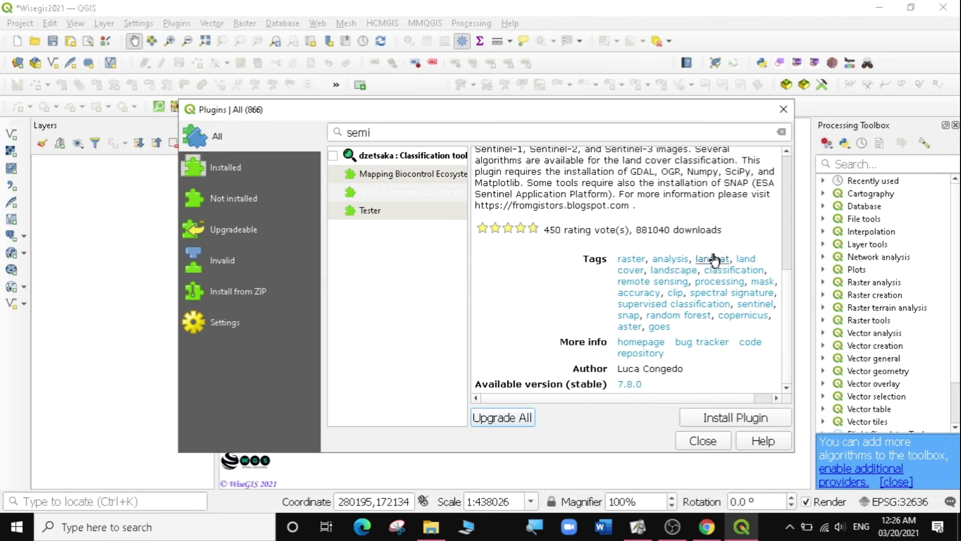
{"action": "left_click_drag", "start_coordinate": [669, 230], "coordinate": [633, 230]}
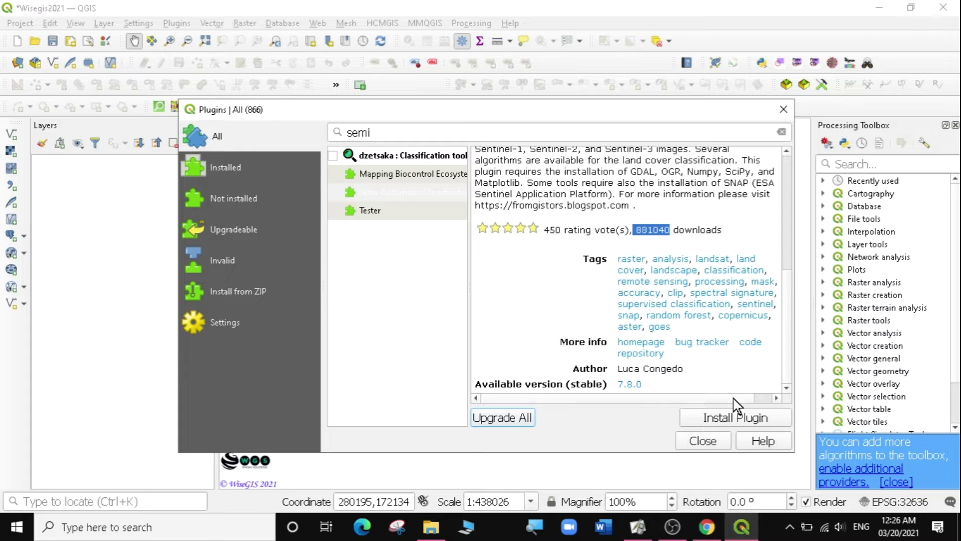
{"action": "left_click", "coordinate": [715, 419]}
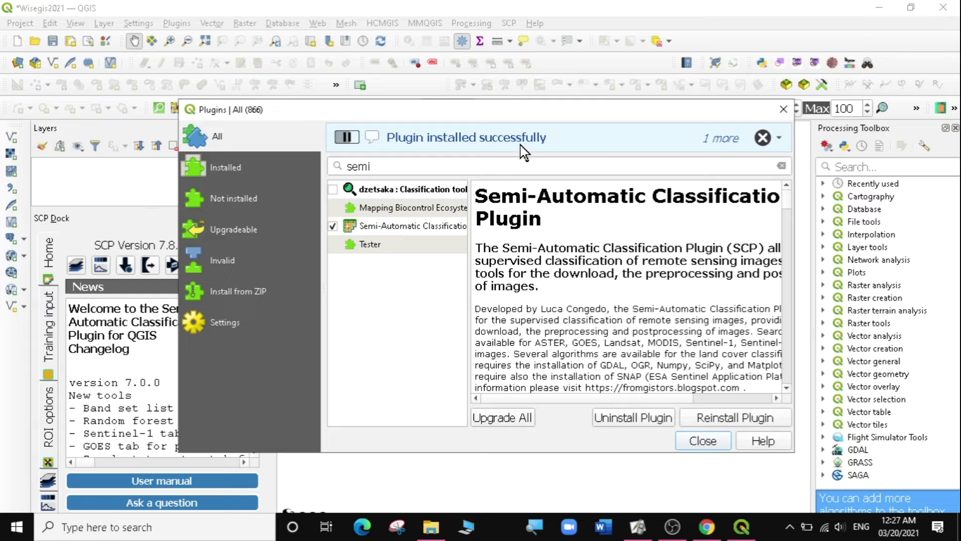
- Close the plugin manager and the SCP Dock to free up the workspace
{"action": "left_click", "coordinate": [702, 441]}
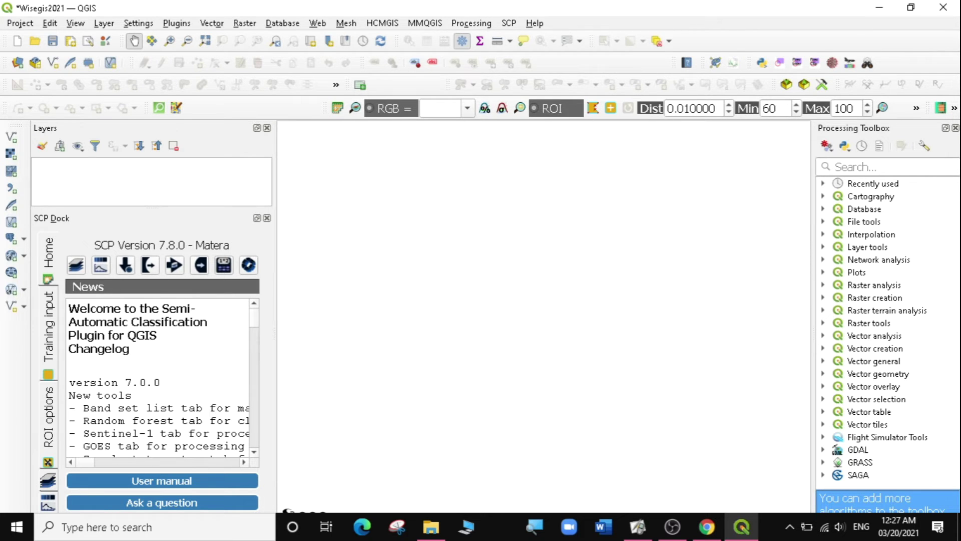
{"action": "left_click", "coordinate": [267, 218]}
{"action": "left_click", "coordinate": [267, 218]}
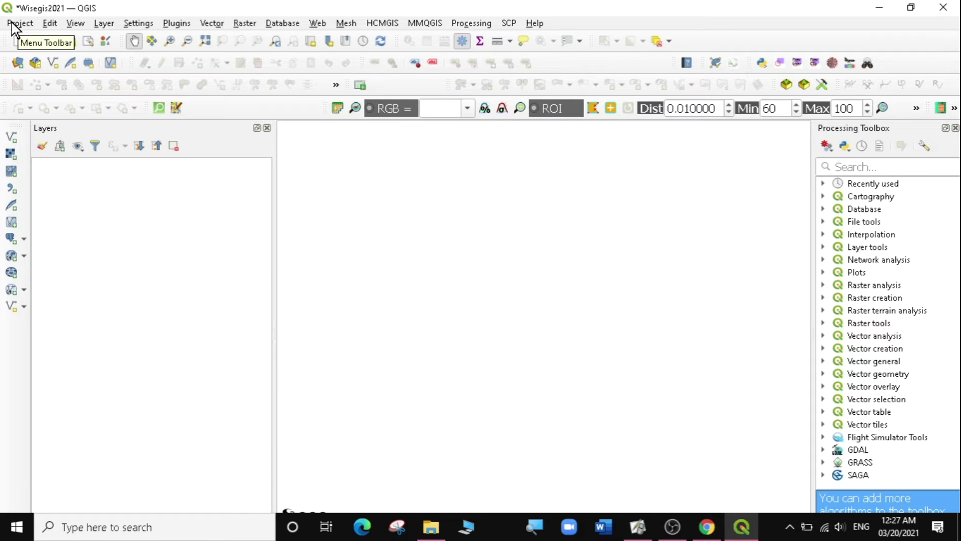
- Open the Download products tool of the Semi-Automatic Classification Plugin and enlarge its window to fit all search parameters
{"action": "left_click", "coordinate": [507, 23]}
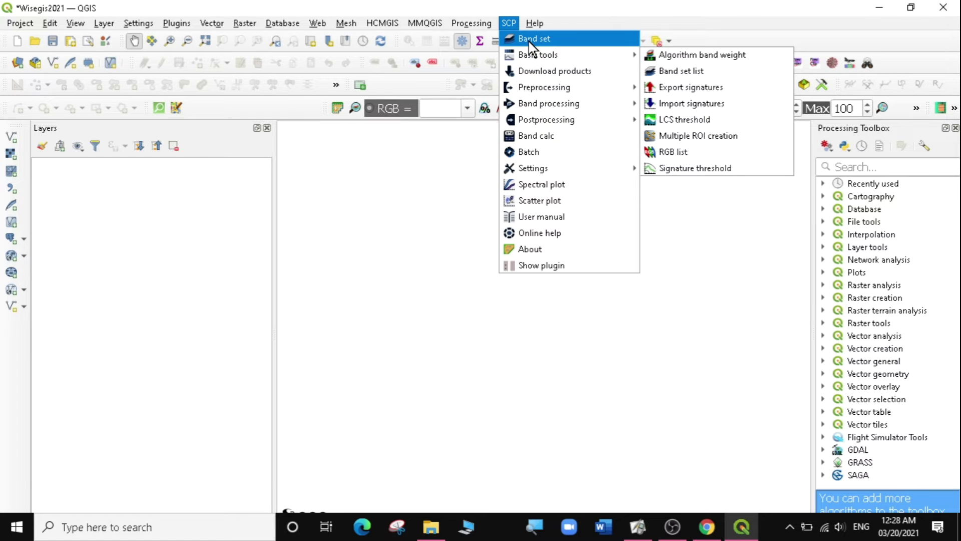
{"action": "left_click", "coordinate": [548, 72]}
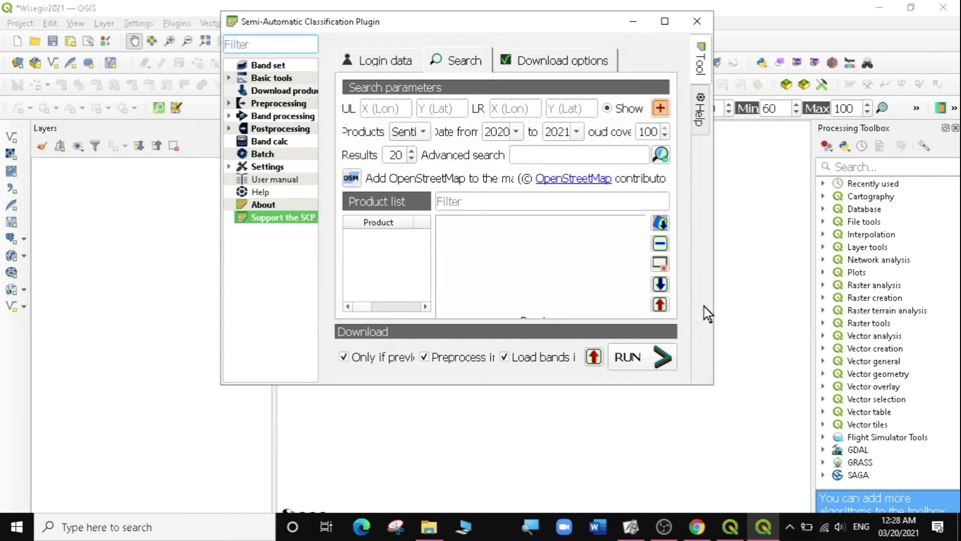
{"action": "left_click_drag", "start_coordinate": [716, 383], "coordinate": [884, 507]}
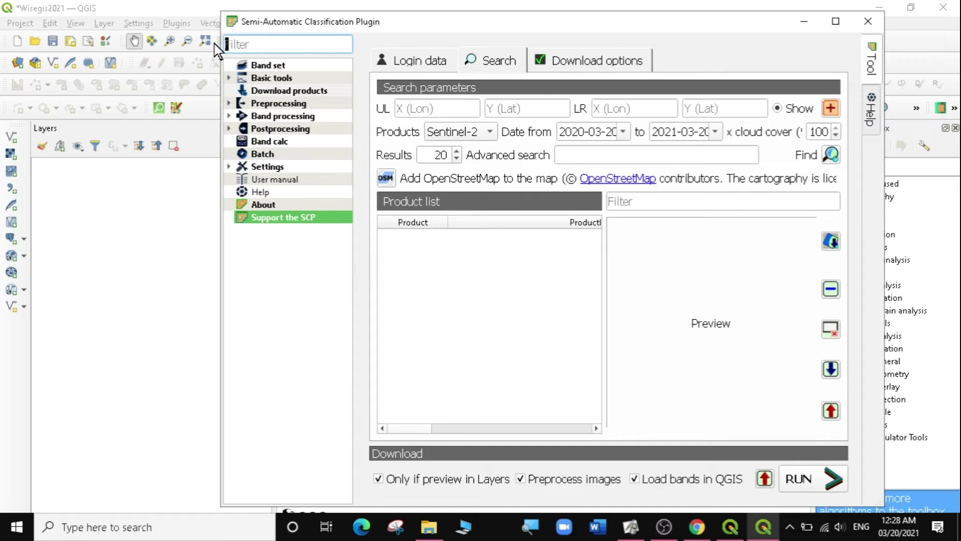
{"action": "left_click_drag", "start_coordinate": [222, 29], "coordinate": [72, 29]}
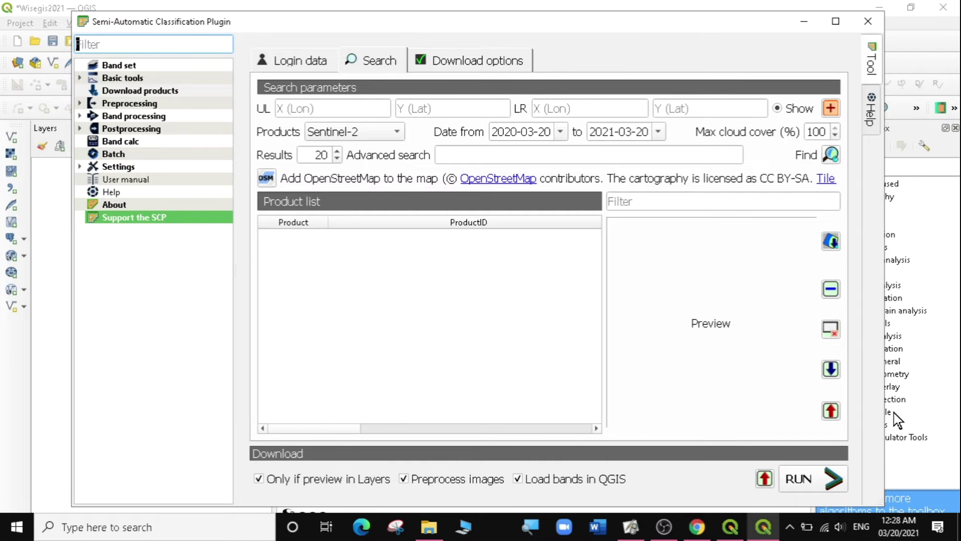
{"action": "left_click_drag", "start_coordinate": [877, 496], "coordinate": [920, 501]}
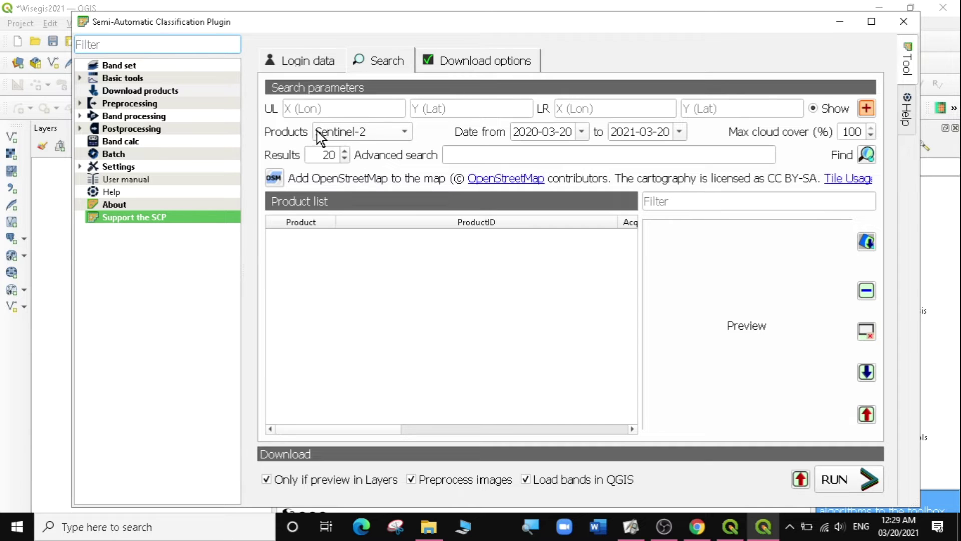
- Set the product type in the download search parameters to L8 OLI/TIRS
{"action": "left_click", "coordinate": [407, 134]}
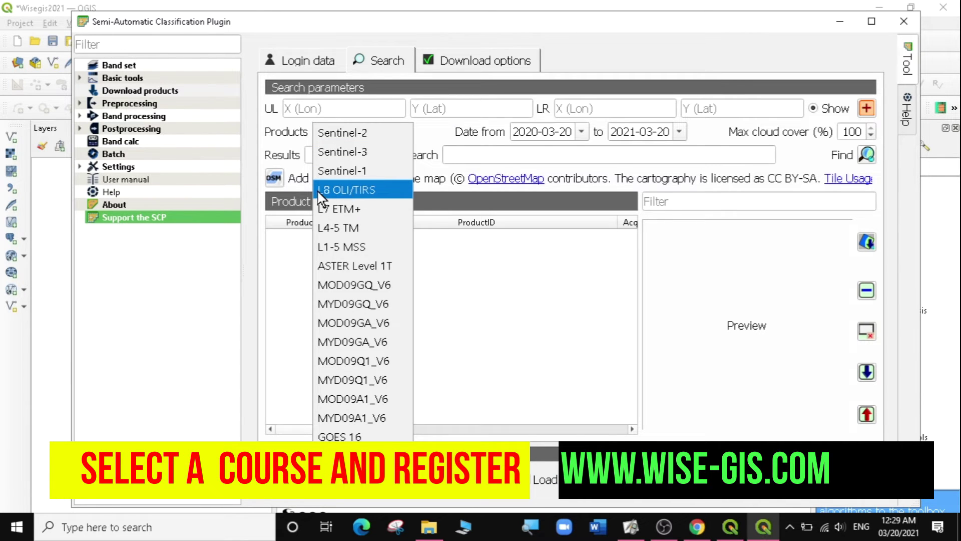
{"action": "left_click", "coordinate": [351, 190]}
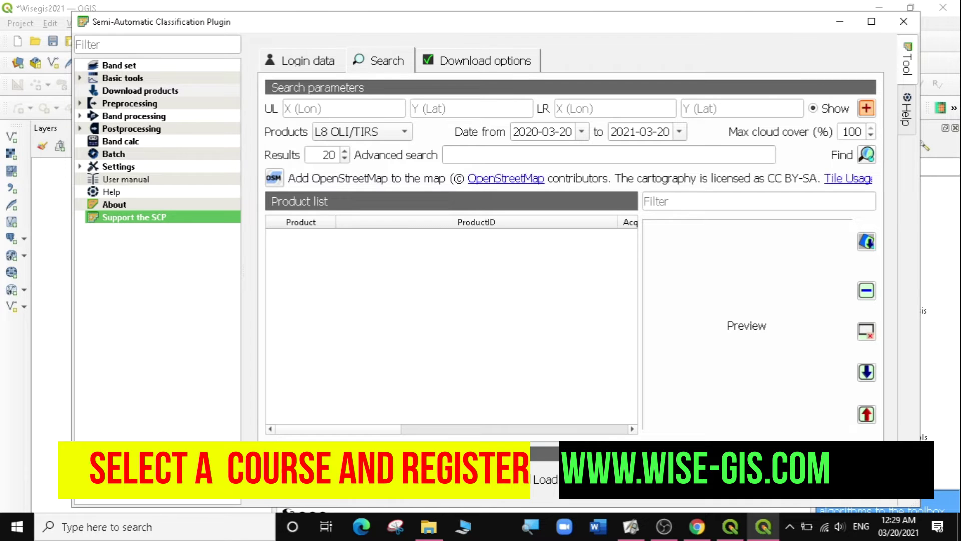
- Review the account login data, the bands selectable for download and the list of available satellite products
{"action": "double_click", "coordinate": [852, 132]}
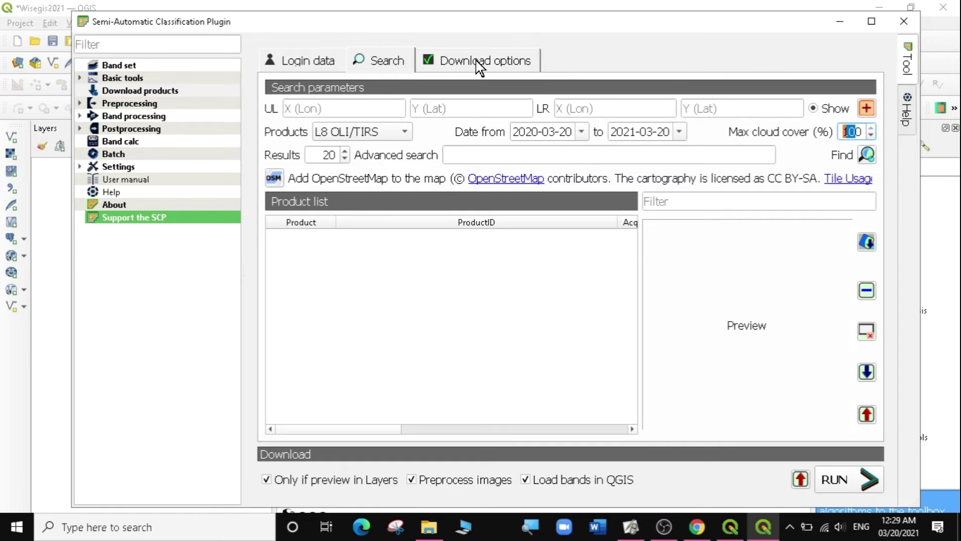
{"action": "left_click", "coordinate": [300, 60]}
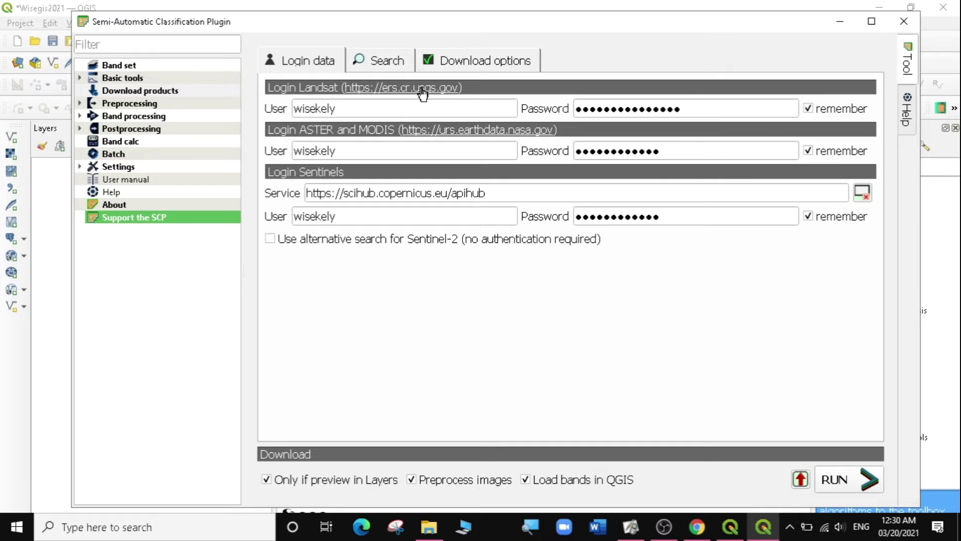
{"action": "left_click", "coordinate": [346, 109]}
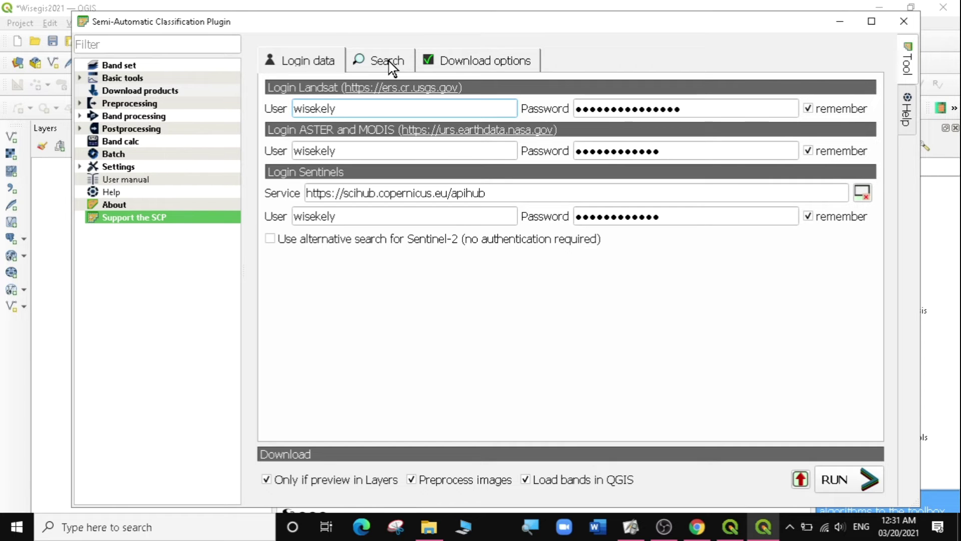
{"action": "left_click", "coordinate": [456, 67]}
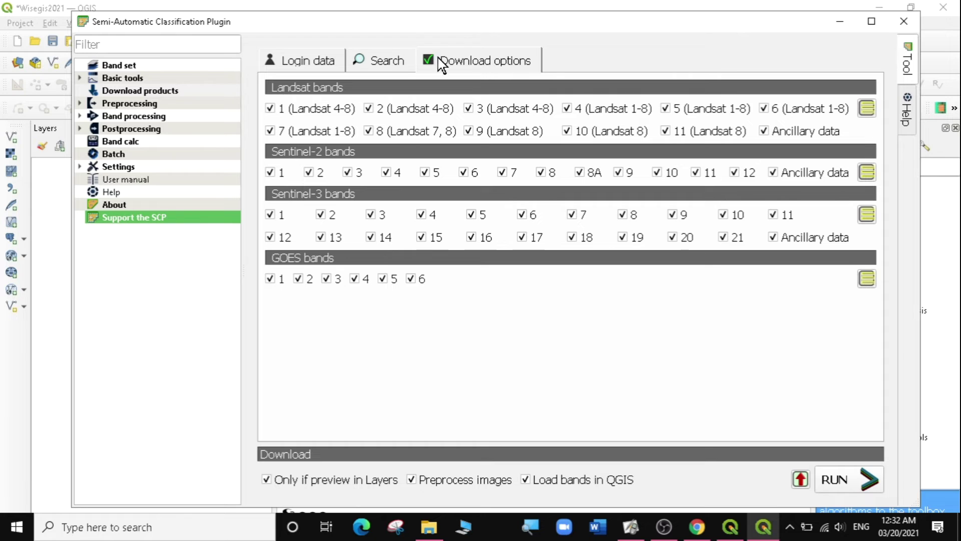
{"action": "left_click", "coordinate": [385, 61]}
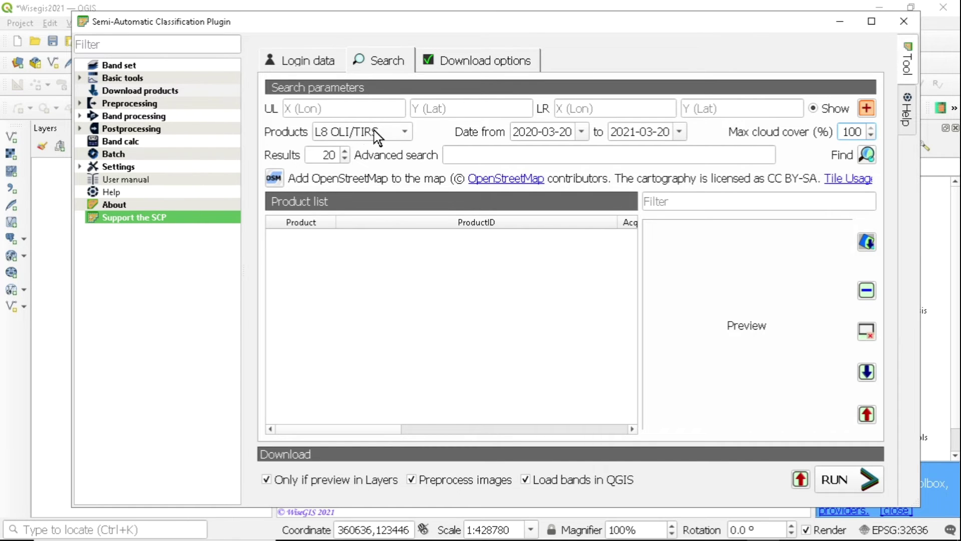
{"action": "left_click", "coordinate": [403, 132]}
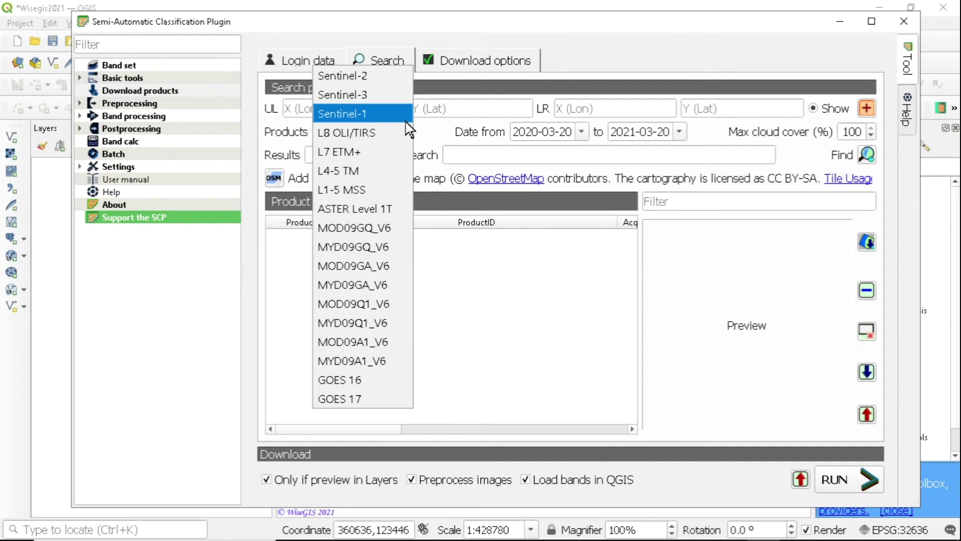
{"action": "left_click", "coordinate": [425, 129]}
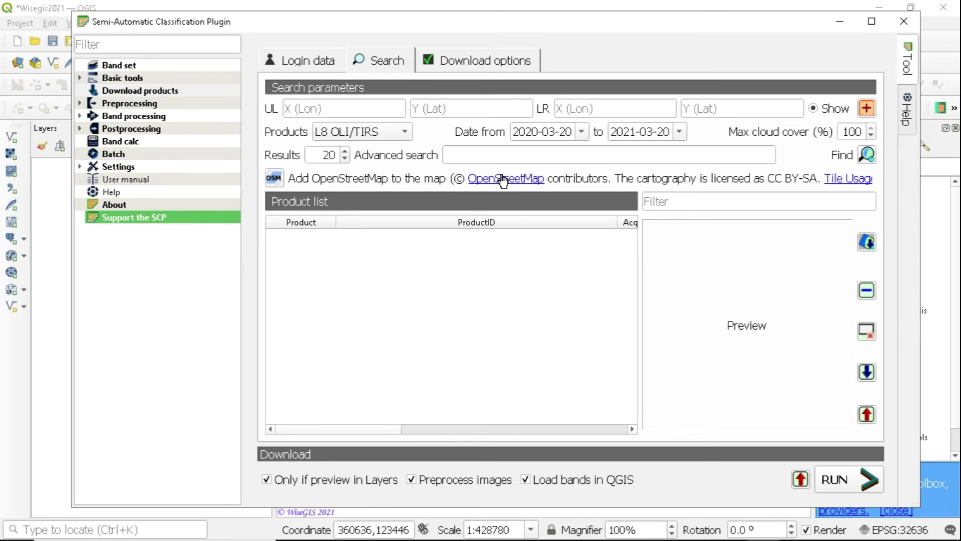
- Minimise the plugin window and add the Google Satellite Hybrid basemap from HCMGIS to the map
{"action": "left_click", "coordinate": [840, 22]}
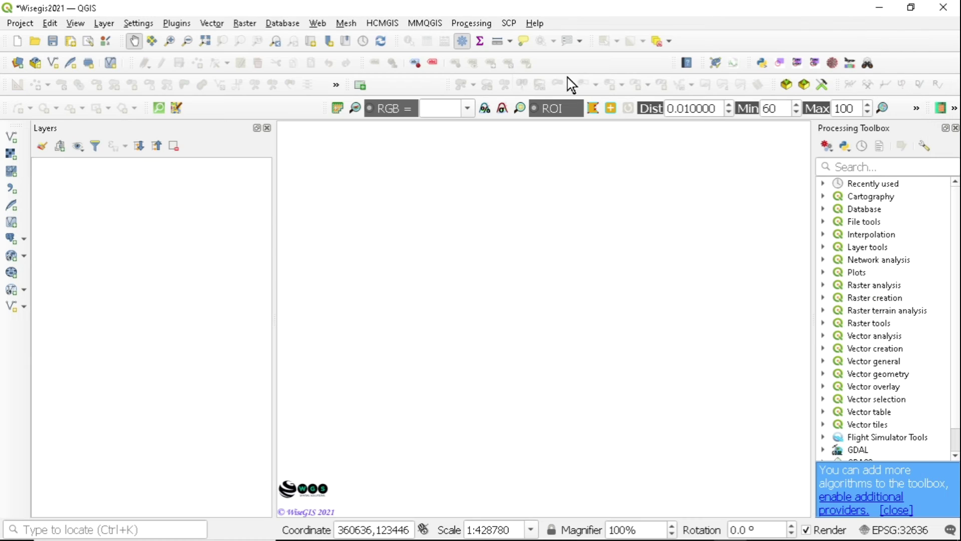
{"action": "left_click", "coordinate": [389, 25]}
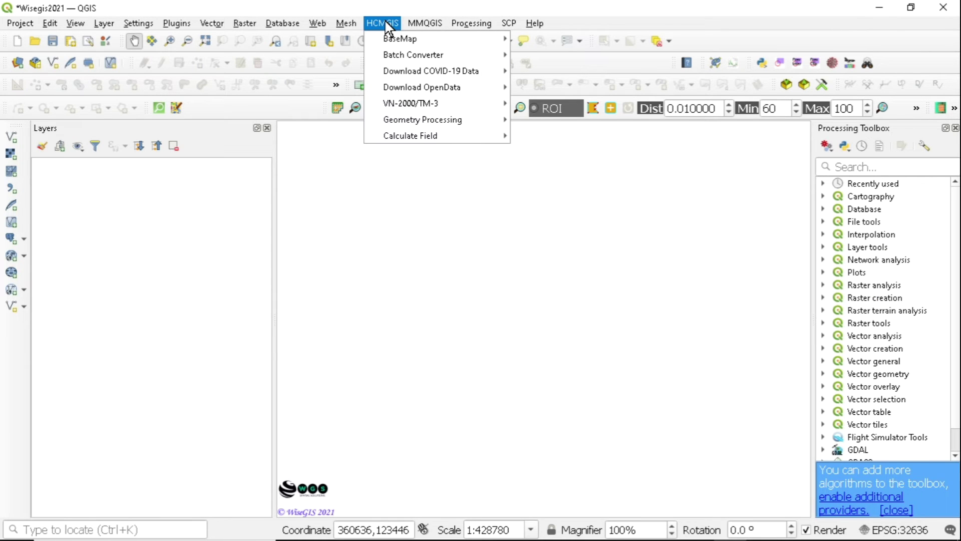
{"action": "mouse_move", "coordinate": [403, 41]}
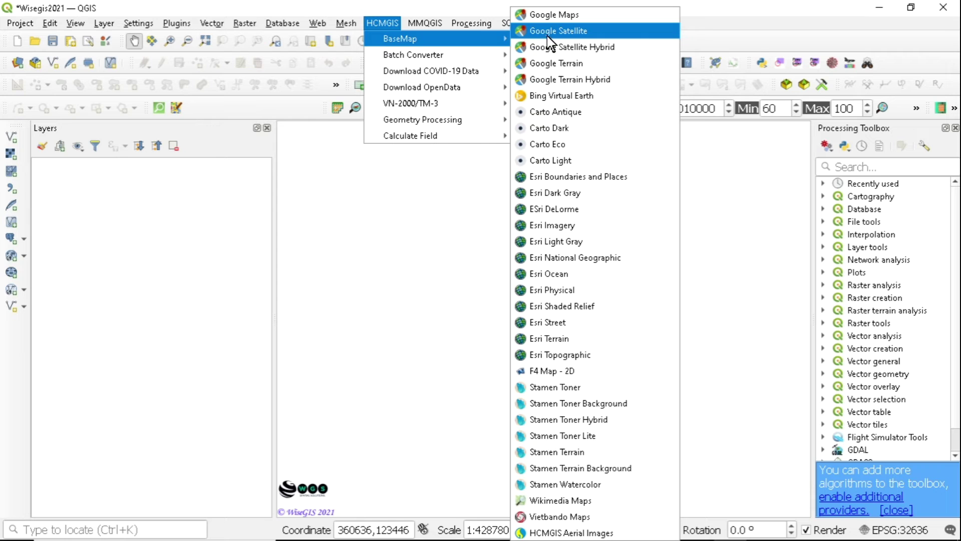
{"action": "left_click", "coordinate": [572, 47]}
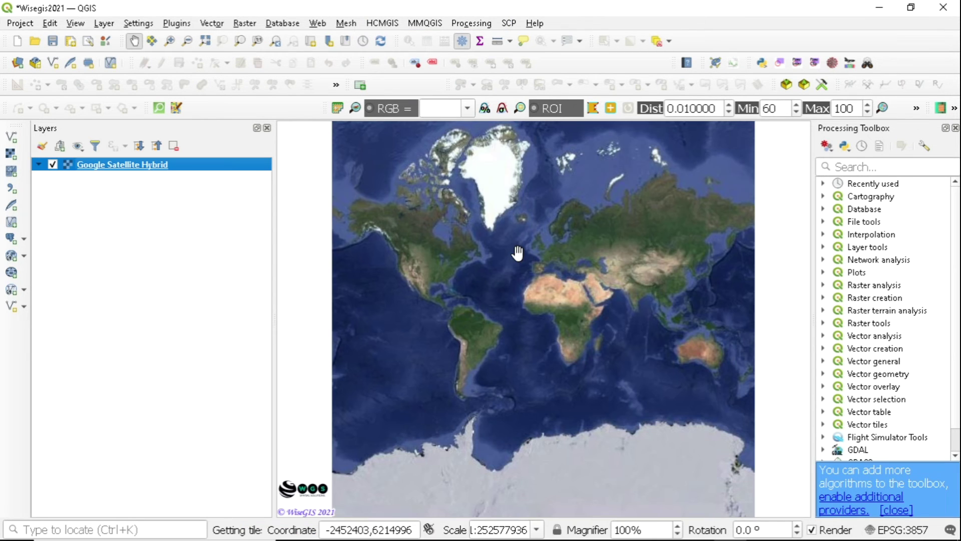
- Define the search area on the map as a rectangle around Lake Albert, from about 29.99, 2.44 to 31.62, 0.96, and return to the search parameters
{"action": "scroll", "coordinate": [566, 322], "scroll_direction": "up", "scroll_amount": 3}
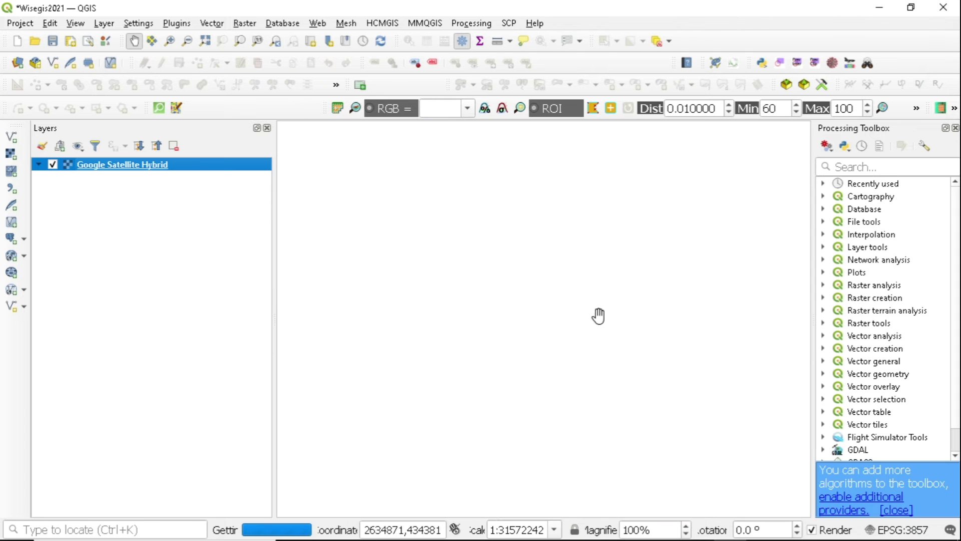
{"action": "left_click_drag", "start_coordinate": [630, 302], "coordinate": [652, 344]}
{"action": "scroll", "coordinate": [428, 342], "scroll_direction": "up", "scroll_amount": 3}
{"action": "left_click_drag", "start_coordinate": [562, 301], "coordinate": [575, 339]}
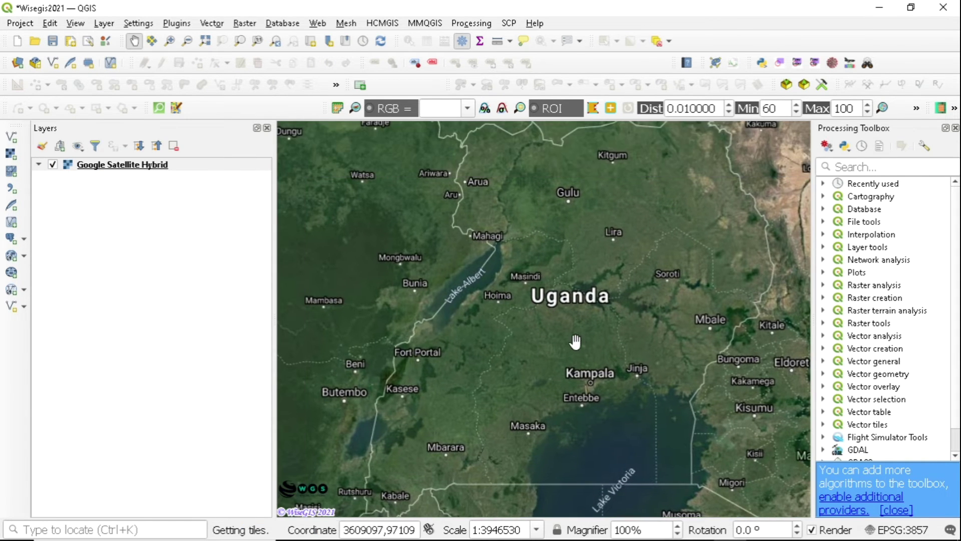
{"action": "scroll", "coordinate": [569, 306], "scroll_direction": "up", "scroll_amount": 1}
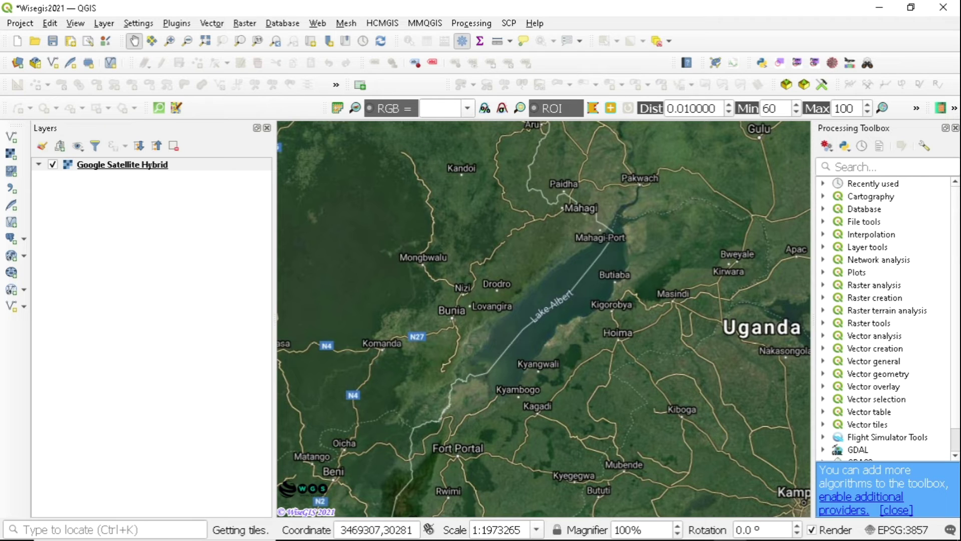
{"action": "mouse_move", "coordinate": [687, 537]}
{"action": "left_click", "coordinate": [763, 527]}
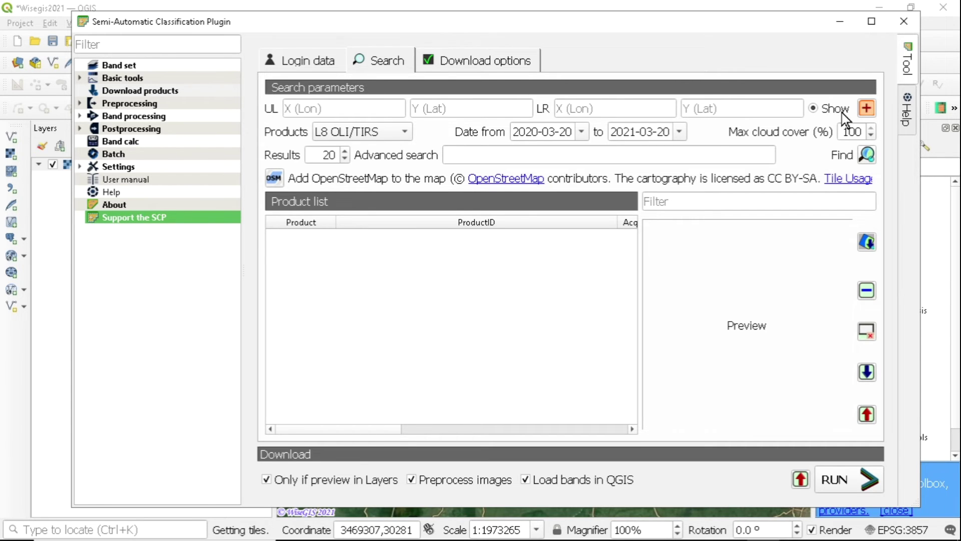
{"action": "left_click", "coordinate": [868, 111]}
{"action": "left_click", "coordinate": [841, 21]}
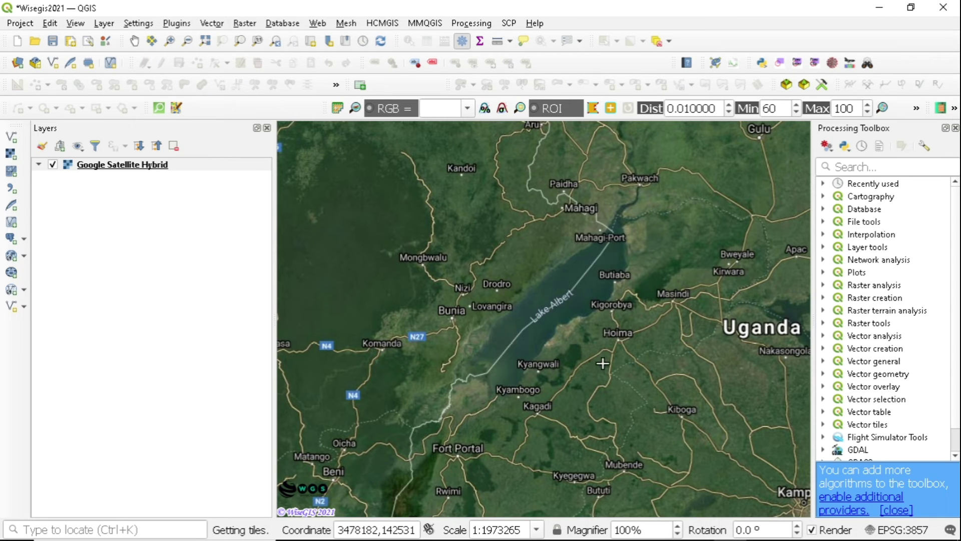
{"action": "left_click", "coordinate": [659, 410]}
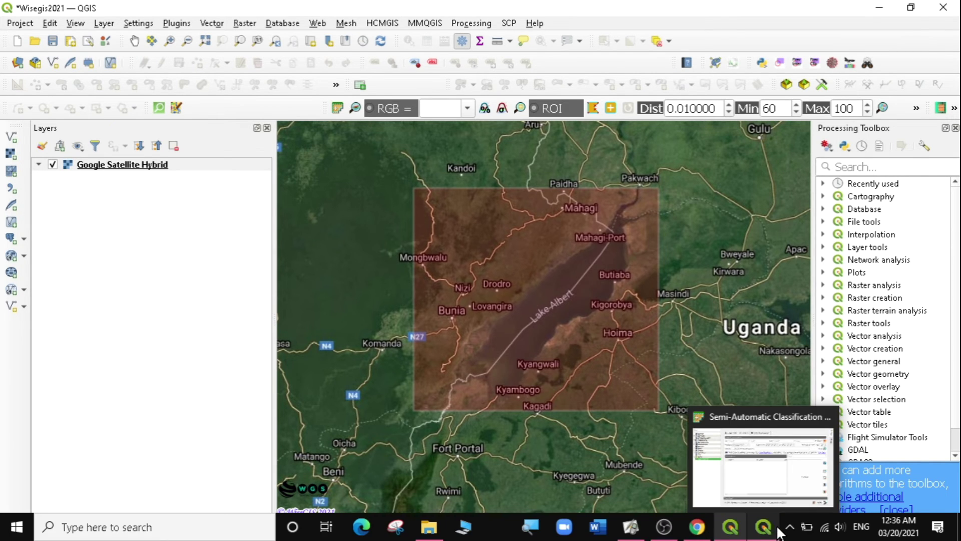
{"action": "left_click", "coordinate": [777, 530]}
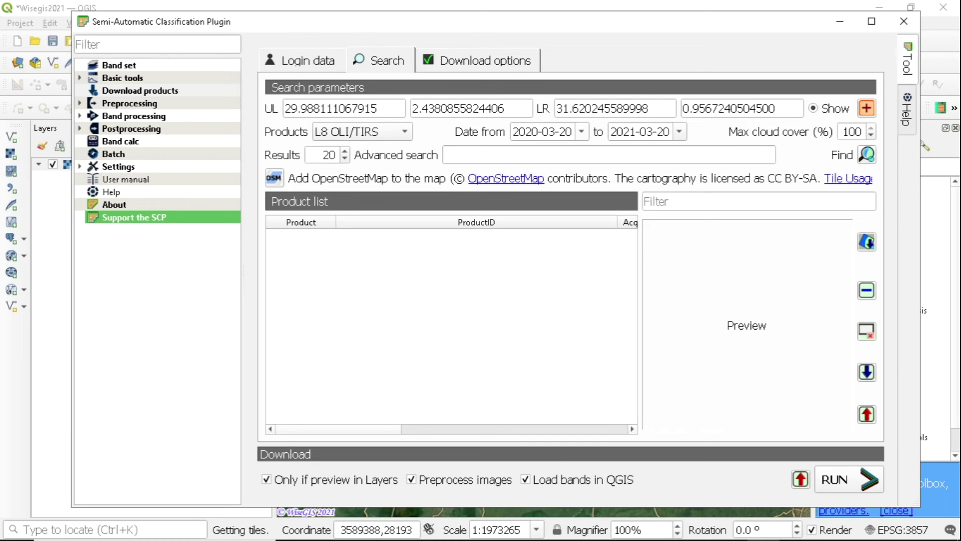
- Set the start date of the product search to 2021-01-01
{"action": "left_click", "coordinate": [581, 132]}
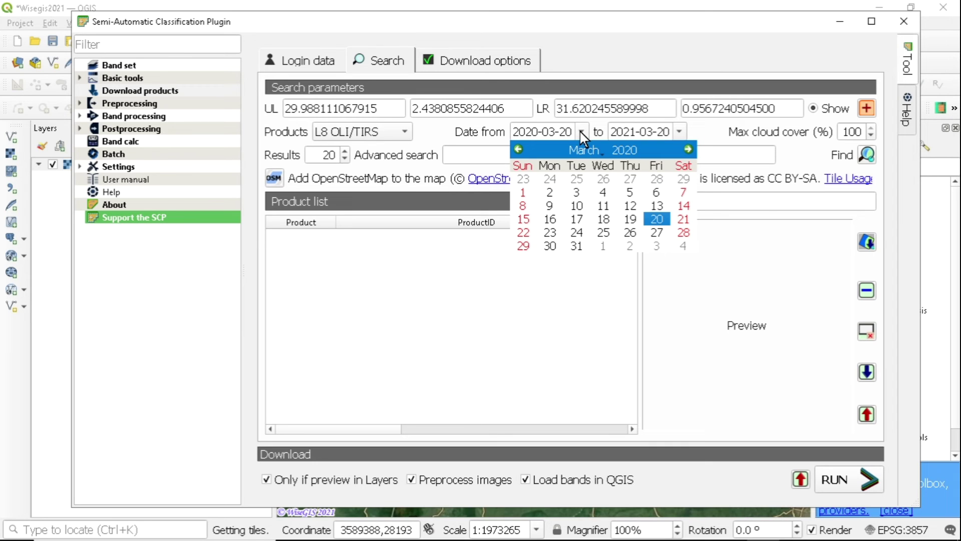
{"action": "left_click", "coordinate": [523, 150]}
{"action": "left_click", "coordinate": [523, 150]}
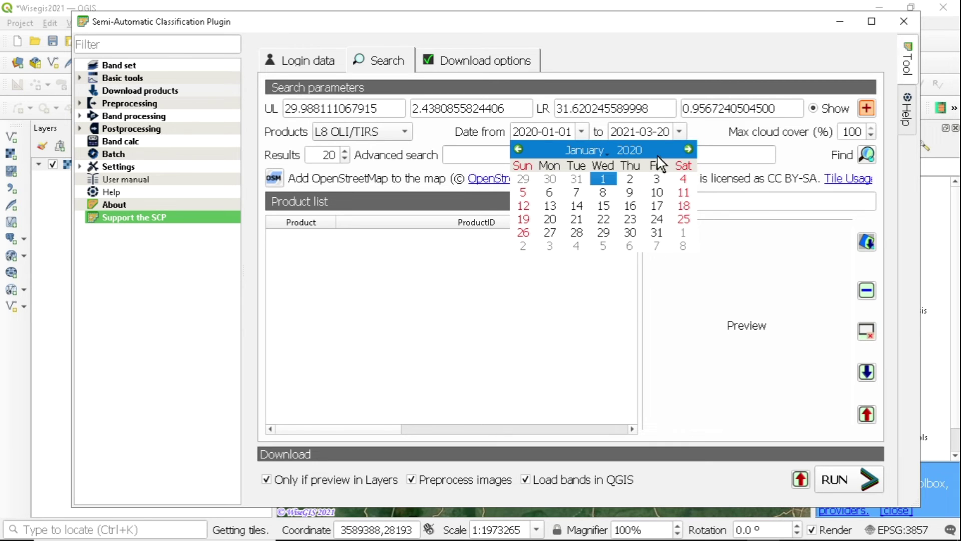
{"action": "left_click", "coordinate": [687, 149]}
{"action": "left_click", "coordinate": [687, 150]}
{"action": "left_click", "coordinate": [687, 150]}
{"action": "left_click", "coordinate": [687, 149]}
{"action": "left_click", "coordinate": [687, 150]}
{"action": "left_click_drag", "start_coordinate": [687, 150], "coordinate": [687, 150]}
{"action": "left_click", "coordinate": [519, 149]}
{"action": "left_click", "coordinate": [519, 149]}
{"action": "left_click", "coordinate": [518, 150]}
{"action": "left_click", "coordinate": [519, 148]}
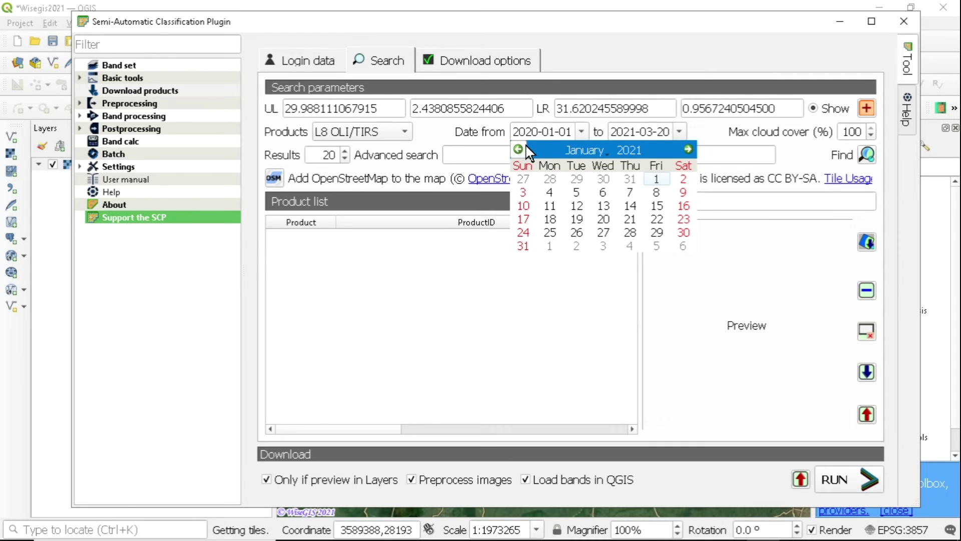
{"action": "left_click", "coordinate": [657, 179]}
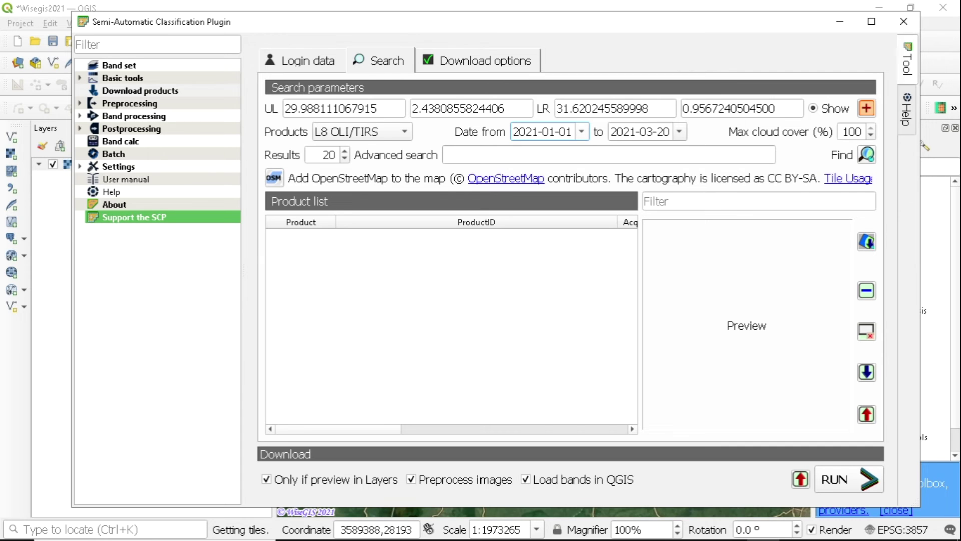
- Search for products with a maximum cloud cover of 10%, and repeat the search with 30%
{"action": "double_click", "coordinate": [852, 132]}
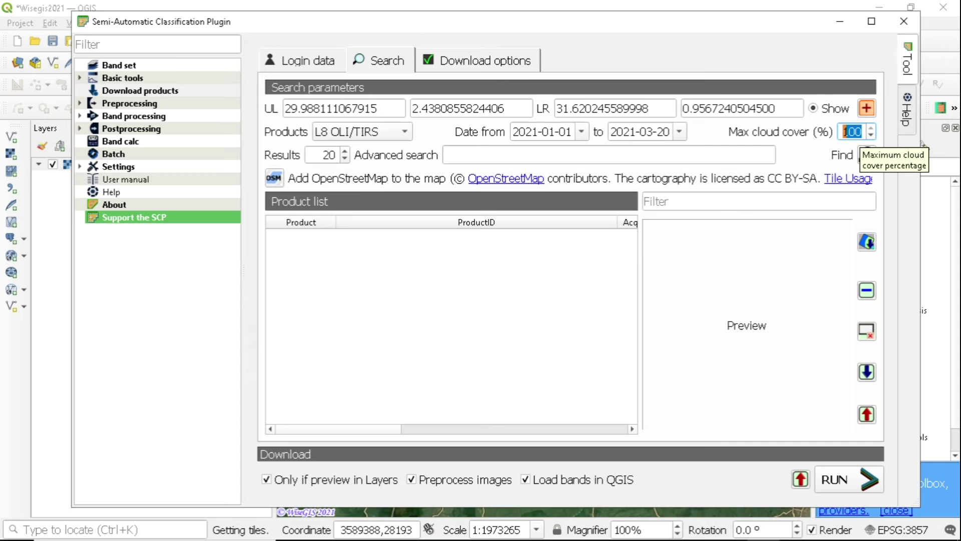
{"action": "type", "text": "10"}
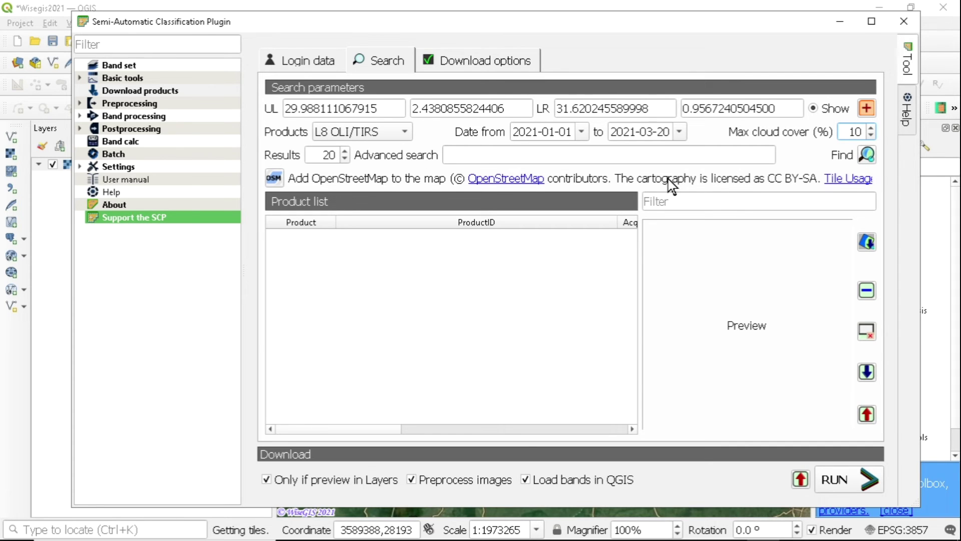
{"action": "left_click", "coordinate": [867, 156]}
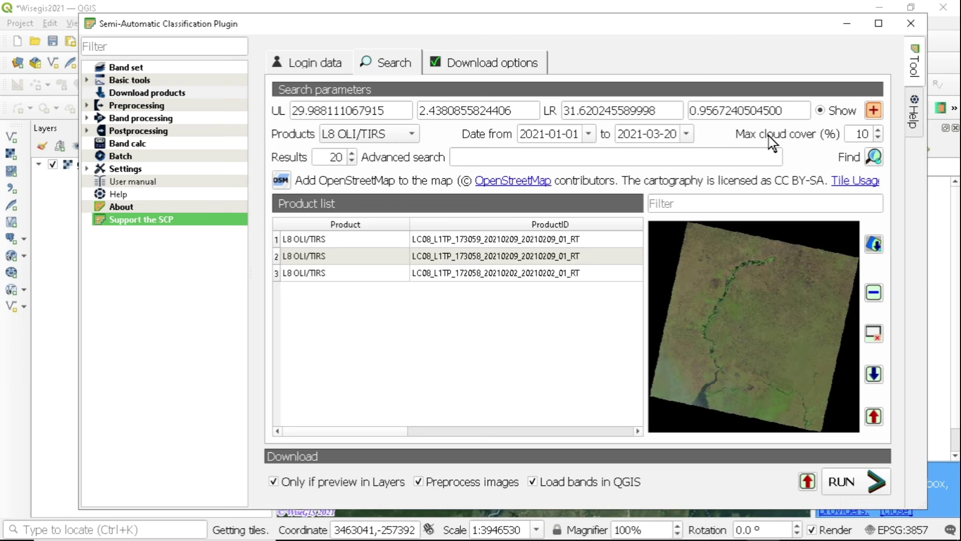
{"action": "left_click", "coordinate": [879, 130]}
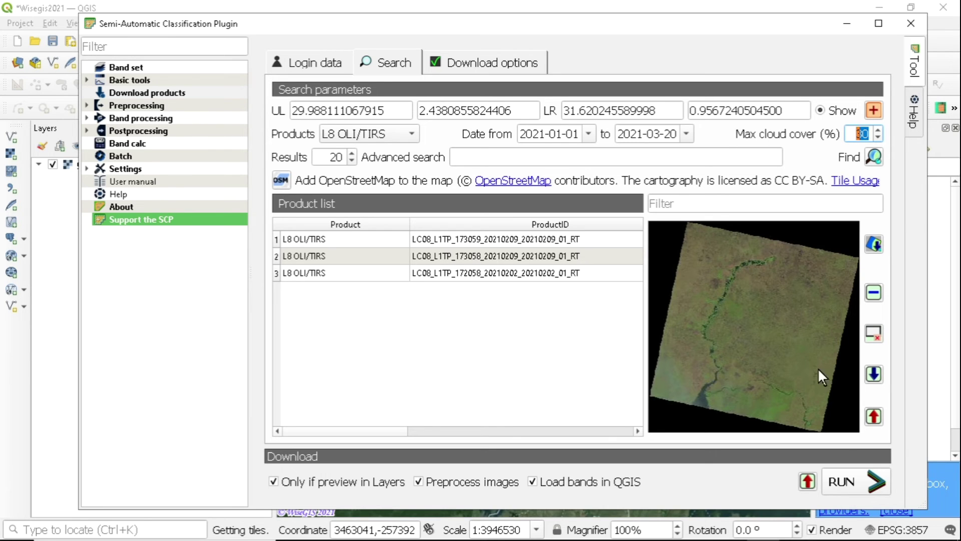
{"action": "left_click", "coordinate": [873, 157]}
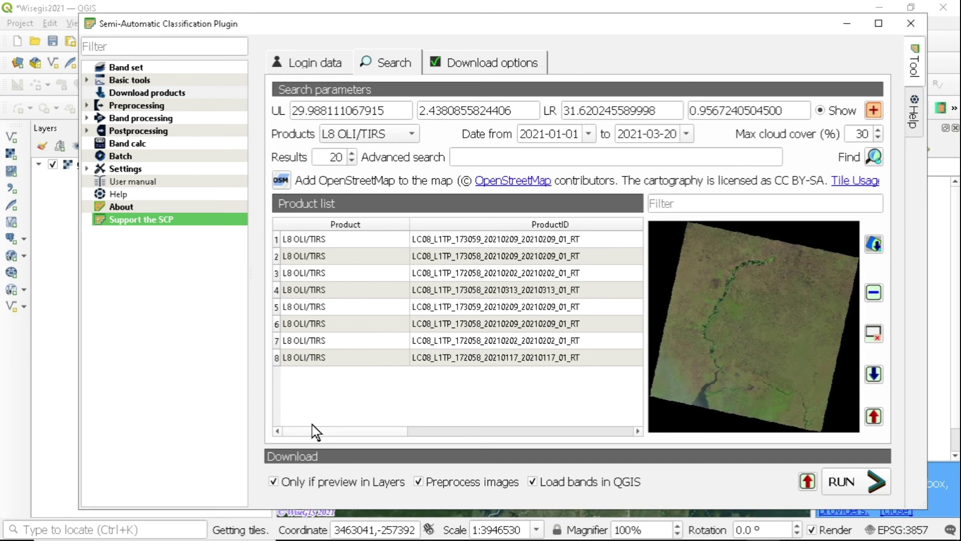
- Turn off preprocessing of downloaded images and reposition the plugin window so it fits on screen
{"action": "left_click", "coordinate": [419, 482]}
{"action": "left_click_drag", "start_coordinate": [292, 23], "coordinate": [447, 52]}
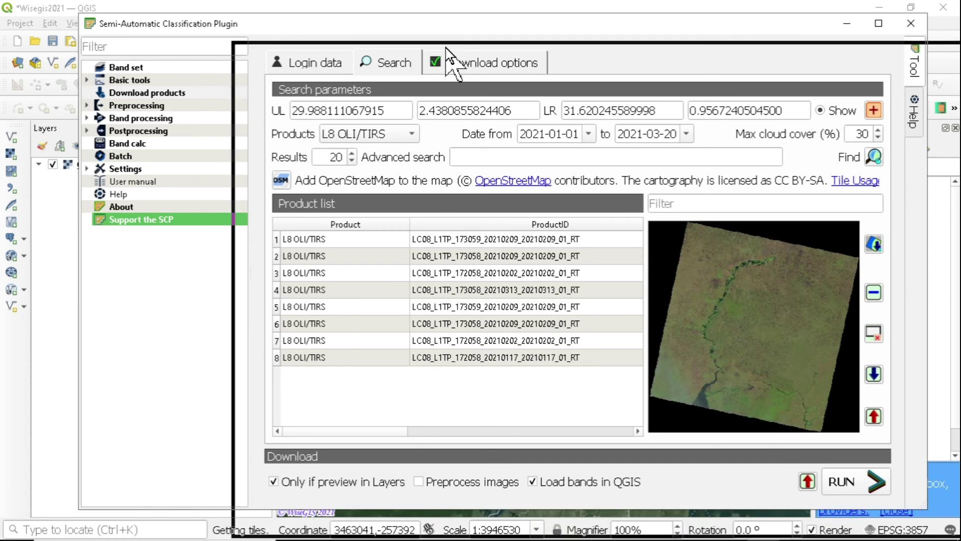
{"action": "left_click_drag", "start_coordinate": [569, 50], "coordinate": [431, 25]}
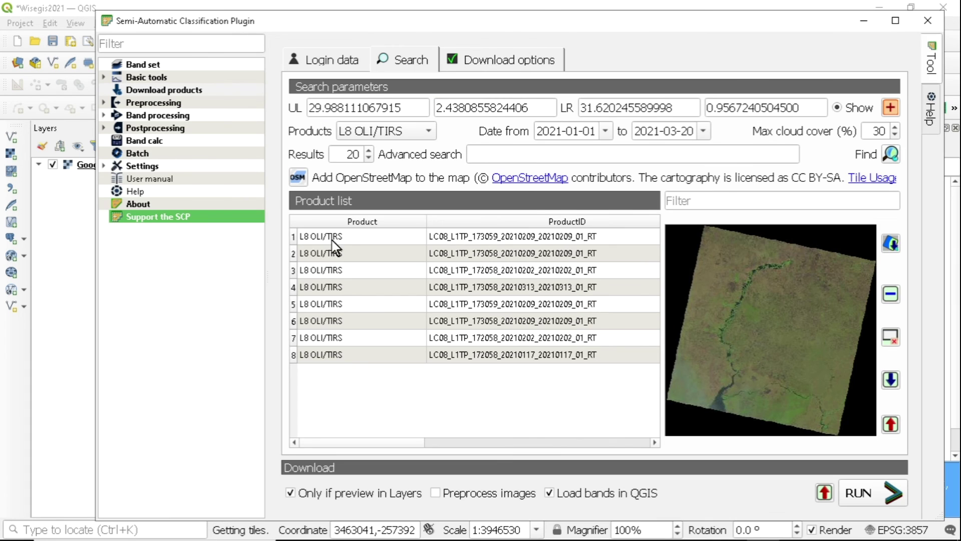
- Display the preview of the seventh product, LC08_L1TP_172058_20210202_20210202_01_RT, in the map and inspect the area it covers
{"action": "left_click", "coordinate": [297, 344]}
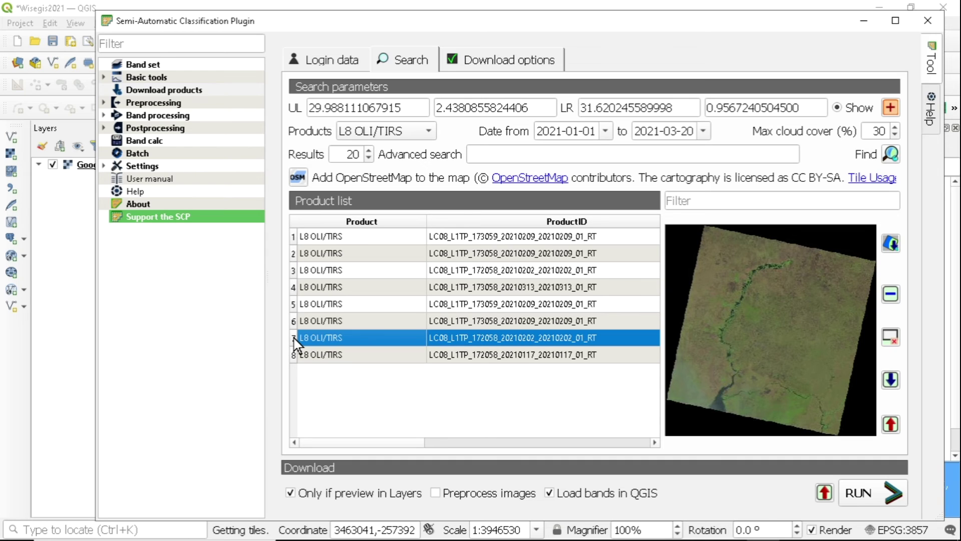
{"action": "left_click", "coordinate": [891, 246]}
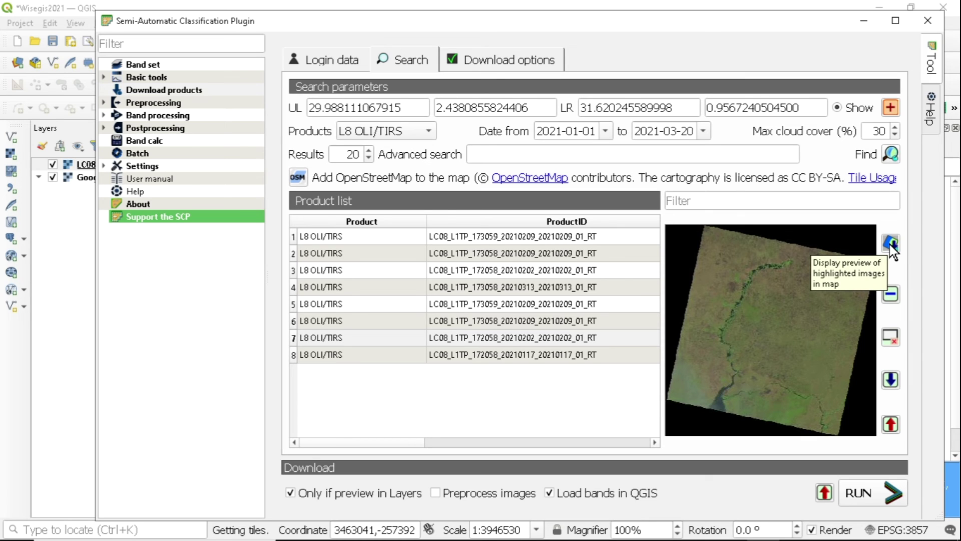
{"action": "left_click", "coordinate": [863, 21]}
{"action": "left_click_drag", "start_coordinate": [736, 65], "coordinate": [605, 423]}
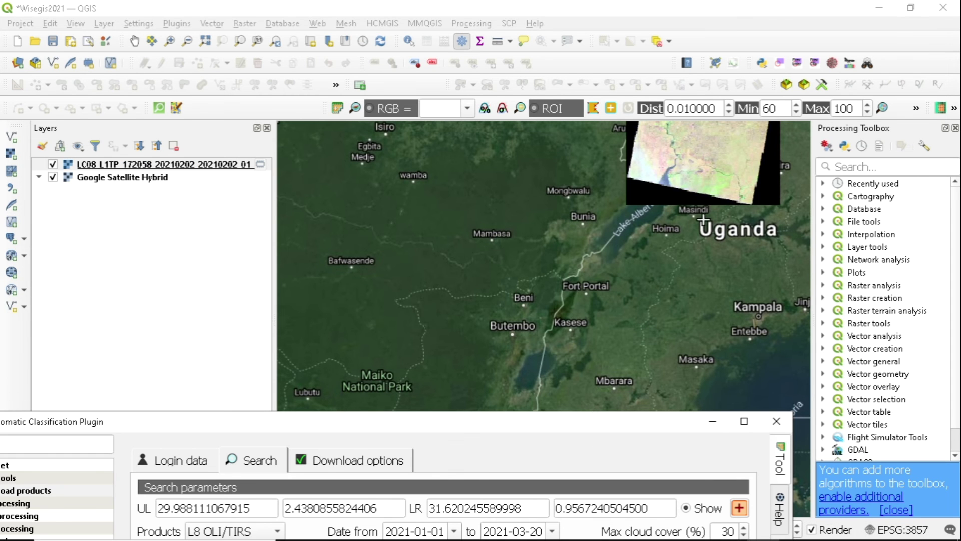
{"action": "left_click", "coordinate": [675, 220]}
{"action": "scroll", "coordinate": [577, 372], "scroll_direction": "up", "scroll_amount": 2}
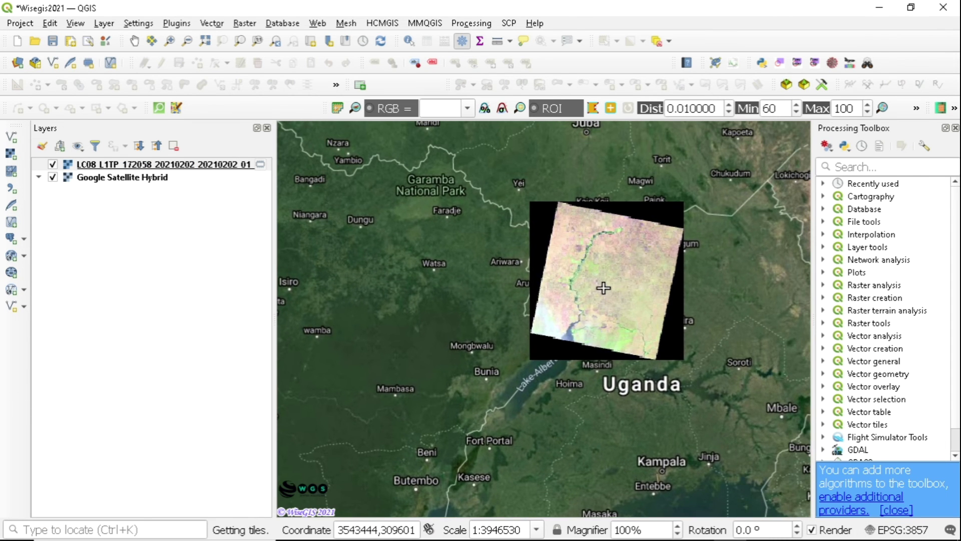
{"action": "scroll", "coordinate": [595, 281], "scroll_direction": "up", "scroll_amount": 2}
{"action": "scroll", "coordinate": [595, 281], "scroll_direction": "up", "scroll_amount": 1}
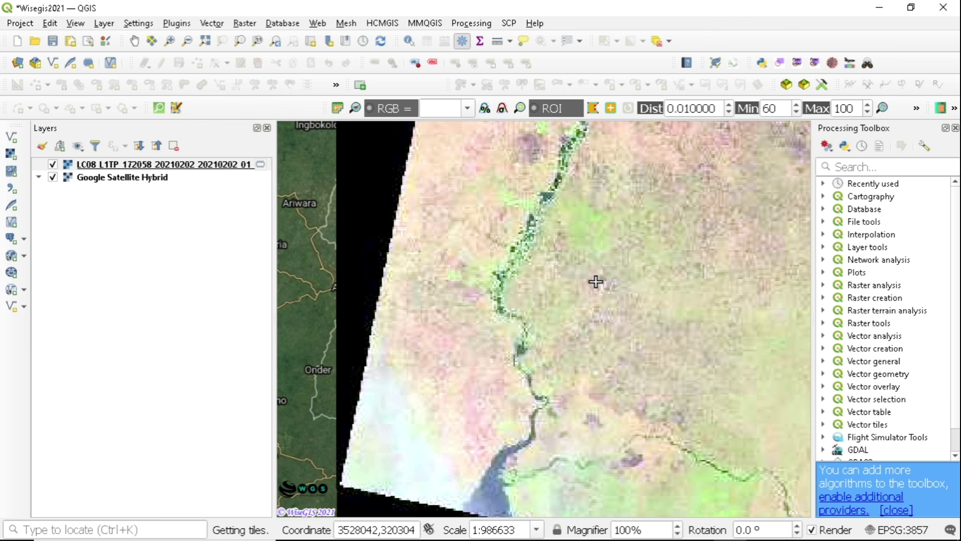
{"action": "scroll", "coordinate": [596, 282], "scroll_direction": "down", "scroll_amount": 1}
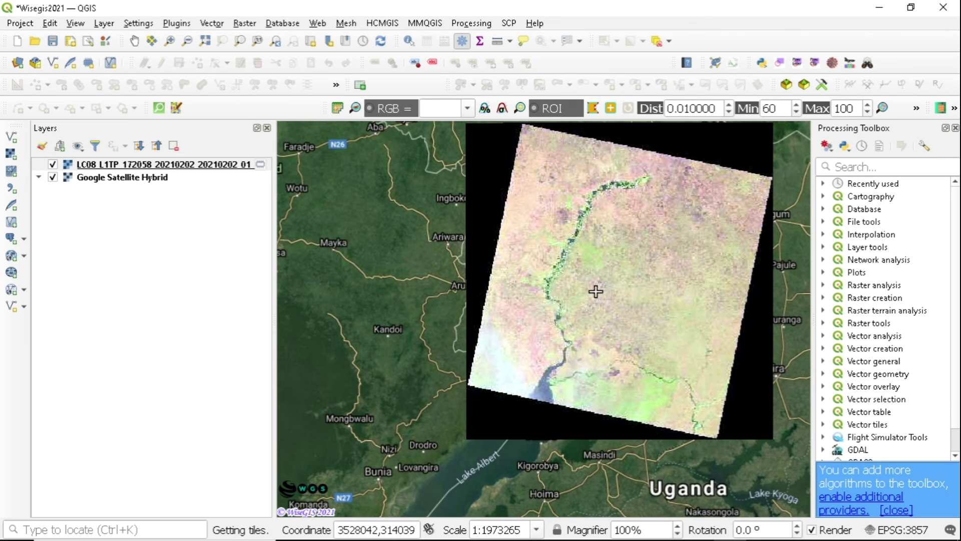
- Bring the Semi-Automatic Classification Plugin window back over the map and position it so the product list and download controls are reachable
{"action": "left_click", "coordinate": [763, 527]}
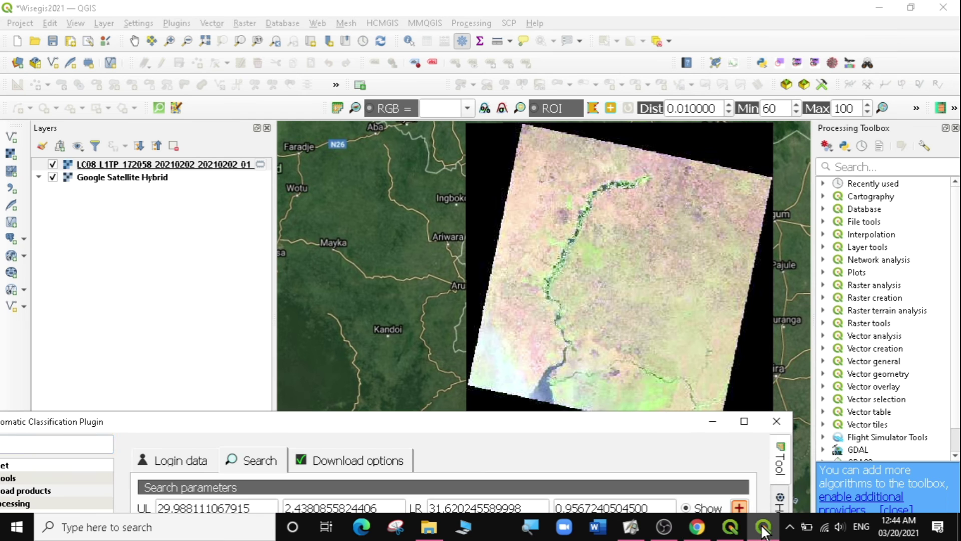
{"action": "left_click_drag", "start_coordinate": [589, 427], "coordinate": [740, 46]}
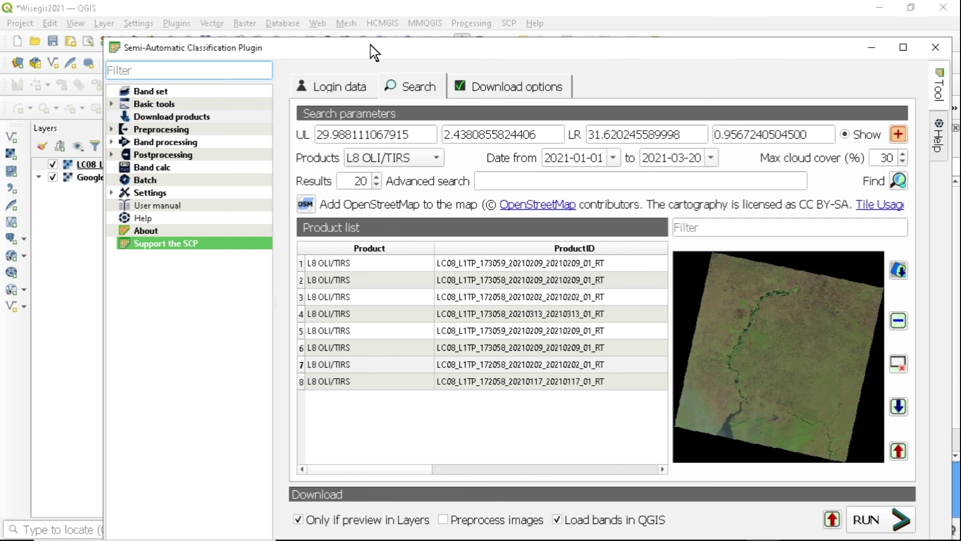
{"action": "left_click_drag", "start_coordinate": [361, 47], "coordinate": [354, 20]}
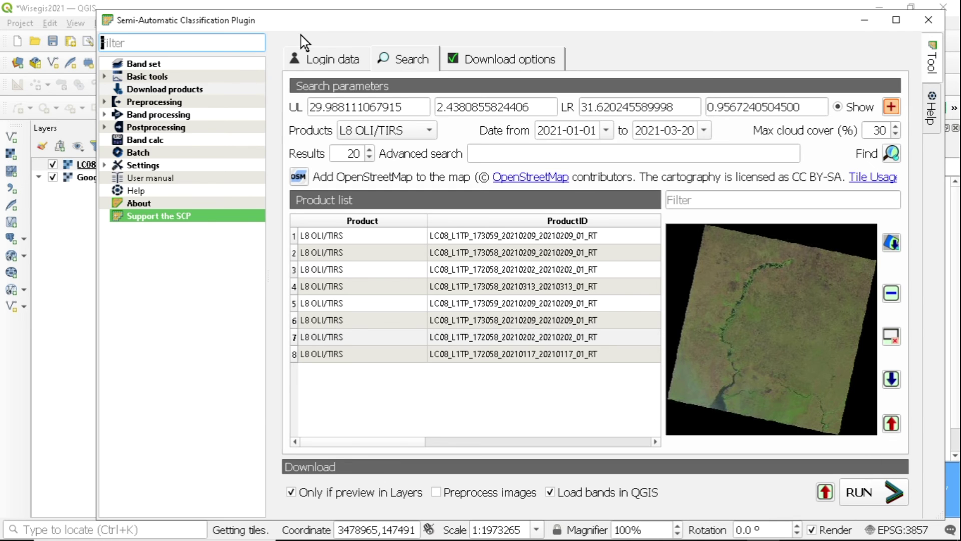
{"action": "left_click_drag", "start_coordinate": [307, 22], "coordinate": [282, 229]}
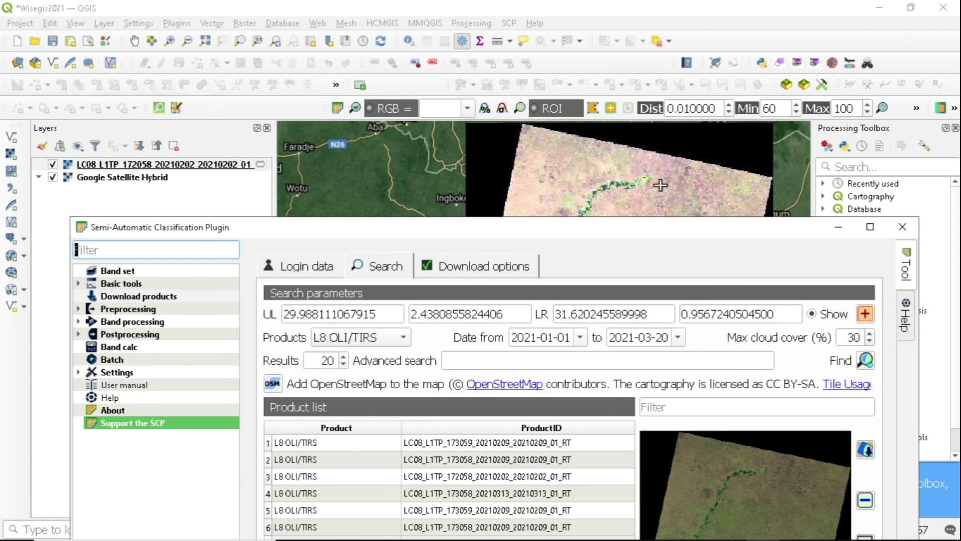
{"action": "left_click_drag", "start_coordinate": [620, 228], "coordinate": [608, 61]}
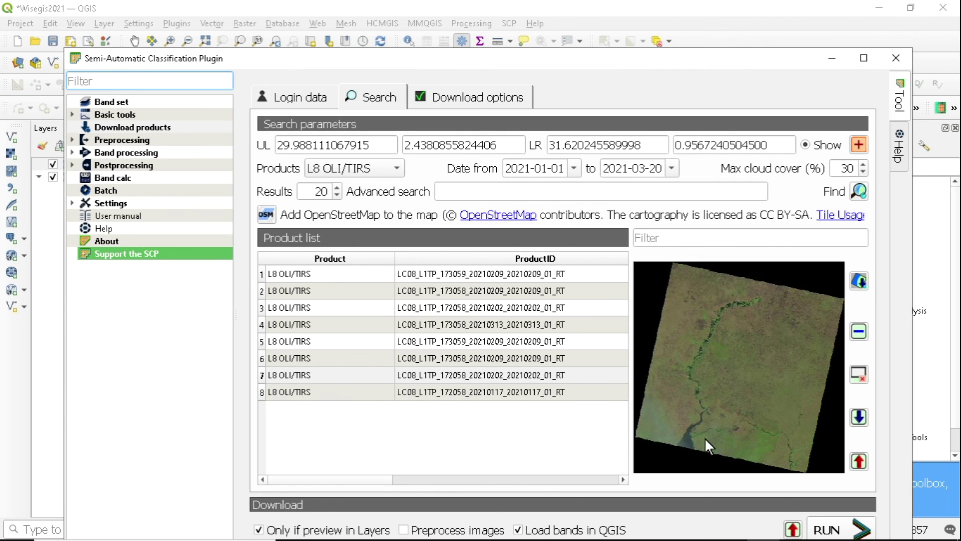
- Start downloading the previewed Landsat 8 product into the LANSAT 8 DATA folder, and move the plugin window down to uncover the download progress
{"action": "left_click", "coordinate": [830, 531]}
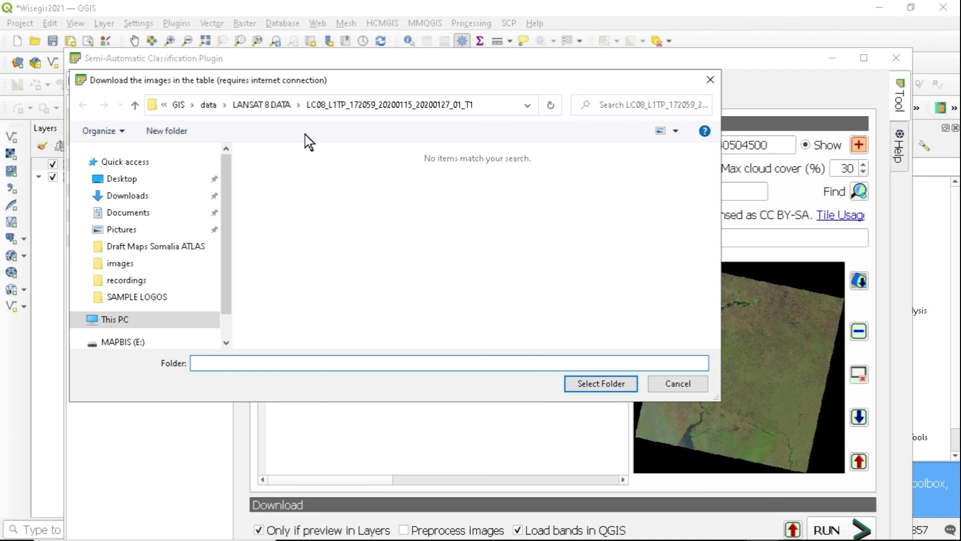
{"action": "left_click", "coordinate": [255, 105]}
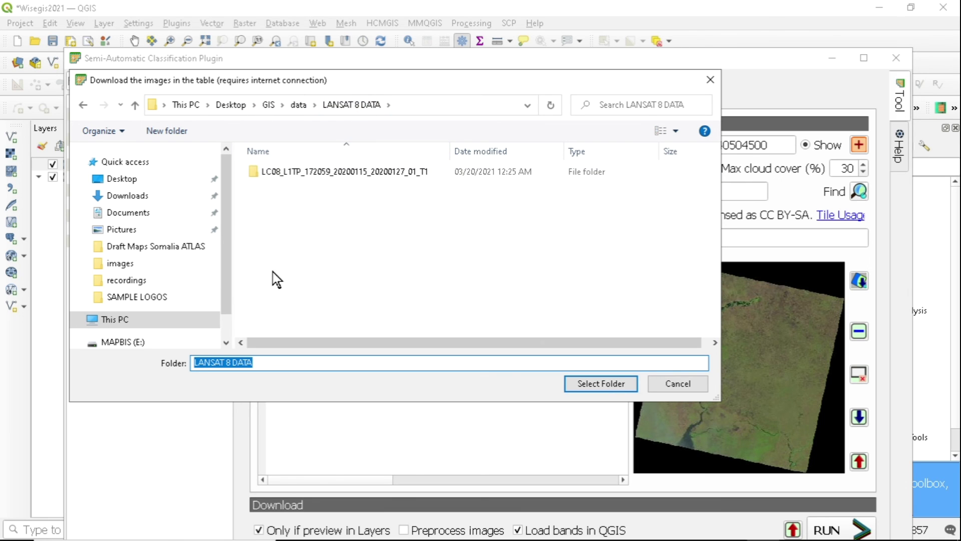
{"action": "left_click", "coordinate": [592, 384]}
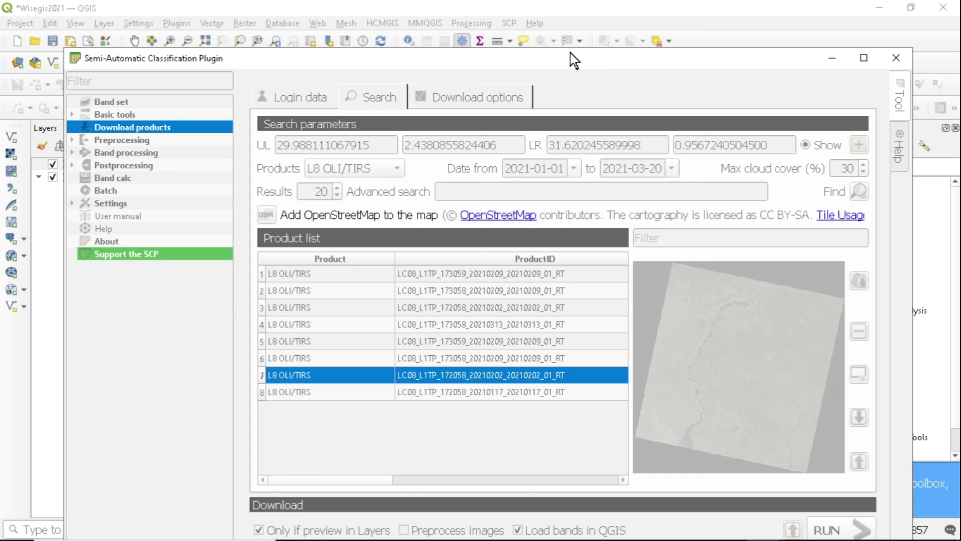
{"action": "left_click_drag", "start_coordinate": [572, 52], "coordinate": [583, 173]}
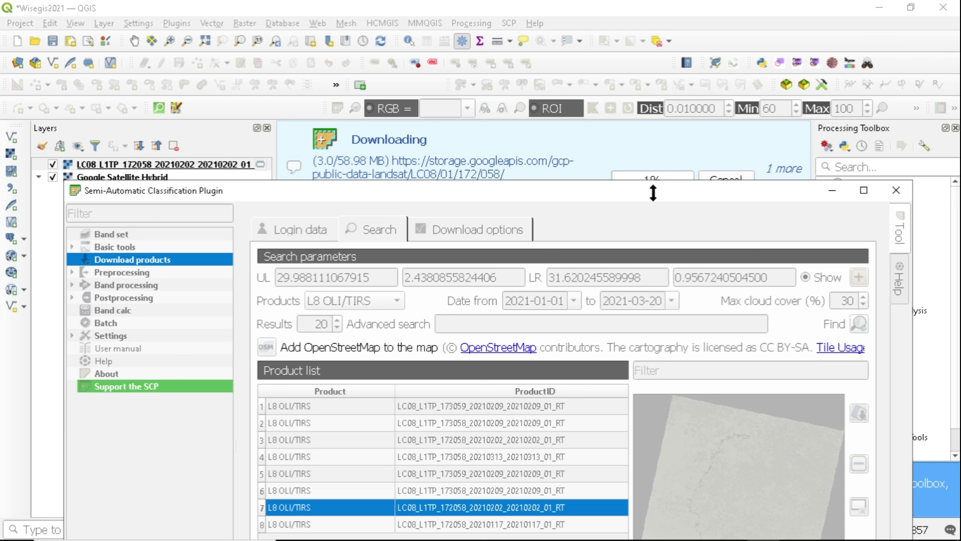